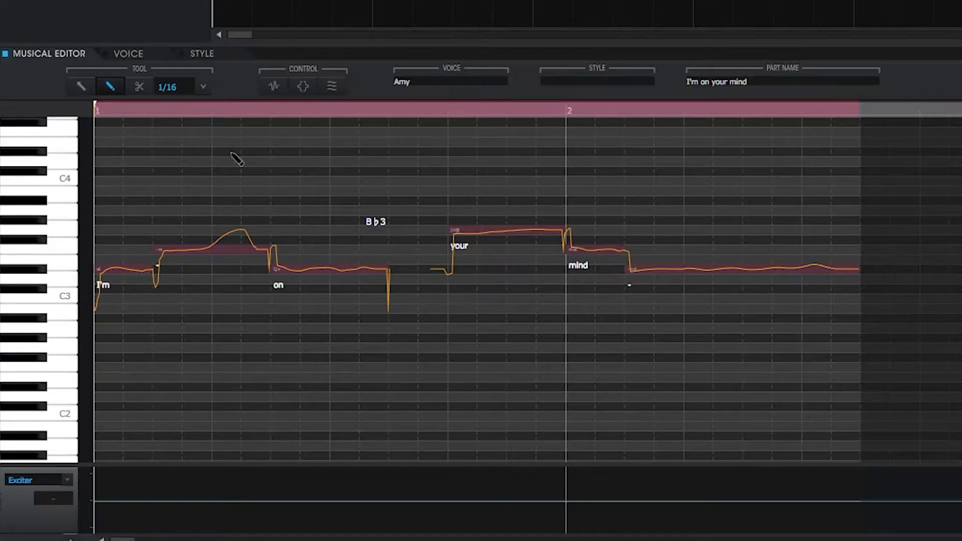
# Select the note "your", switch on the waveform view, weaken the note's attack effect and play the phrase back.
pyautogui.click(82, 86)
pyautogui.click(490, 228)
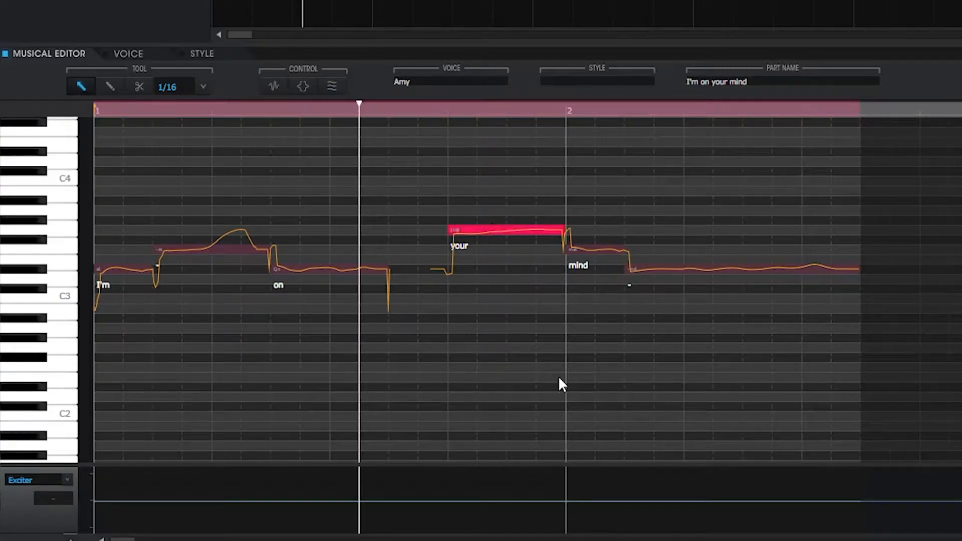
pyautogui.click(270, 87)
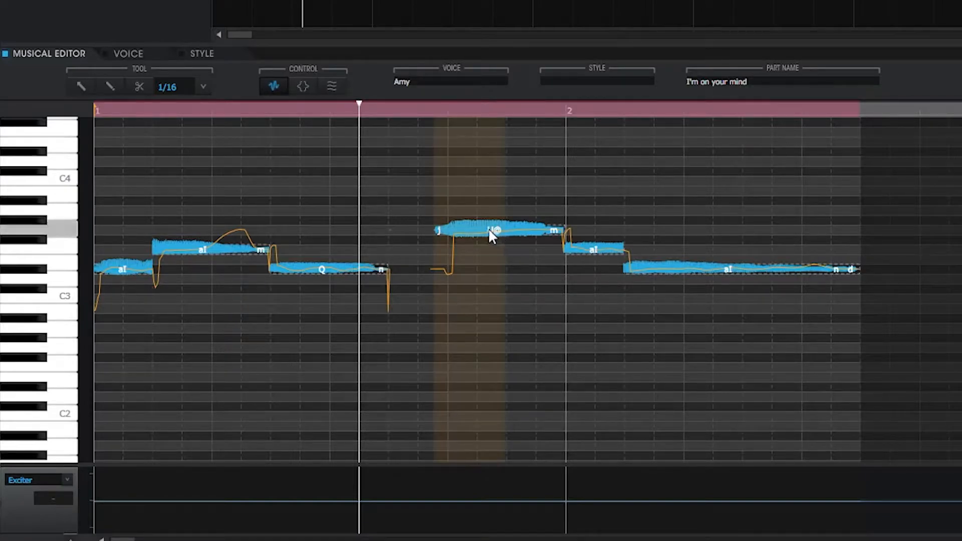
pyautogui.moveTo(476, 230); pyautogui.dragTo(497, 273)
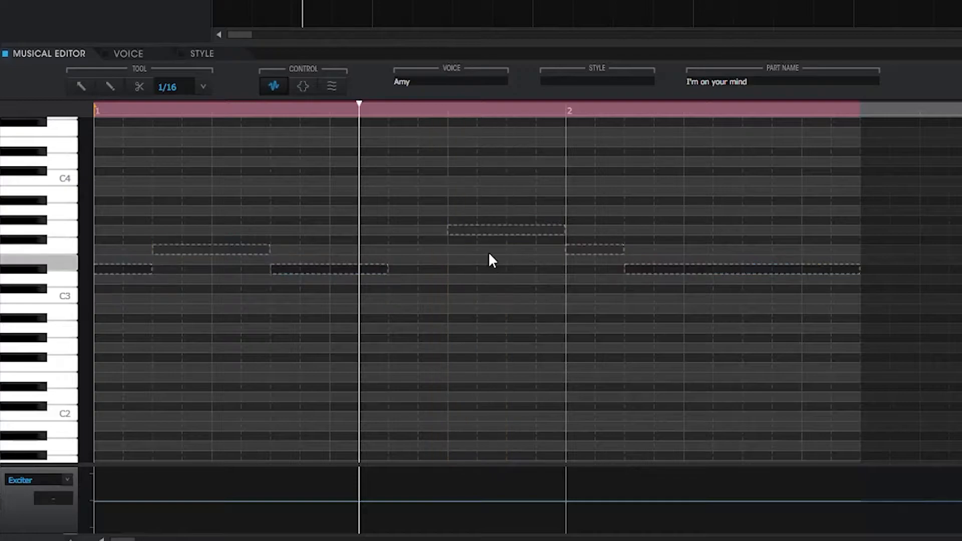
pyautogui.click(346, 110)
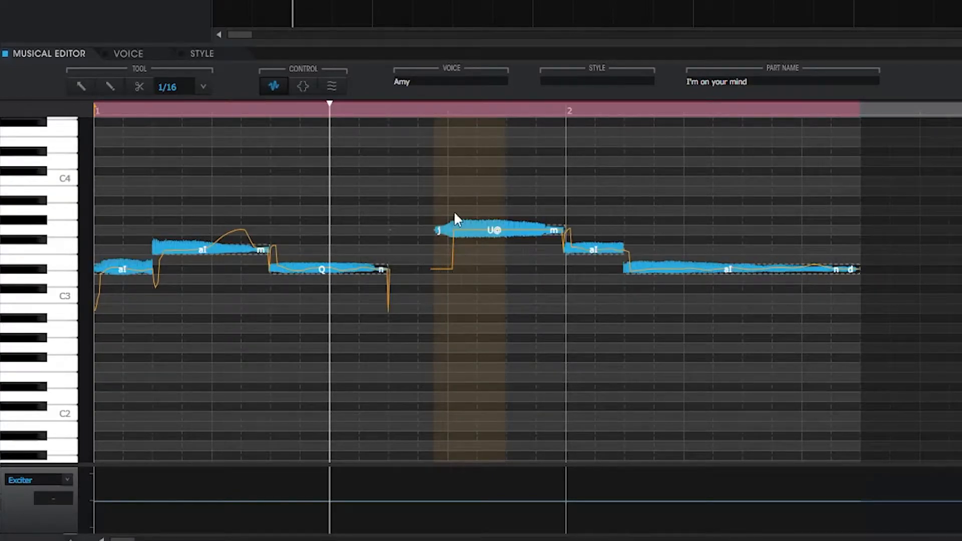
pyautogui.press('Home')
pyautogui.press('space')
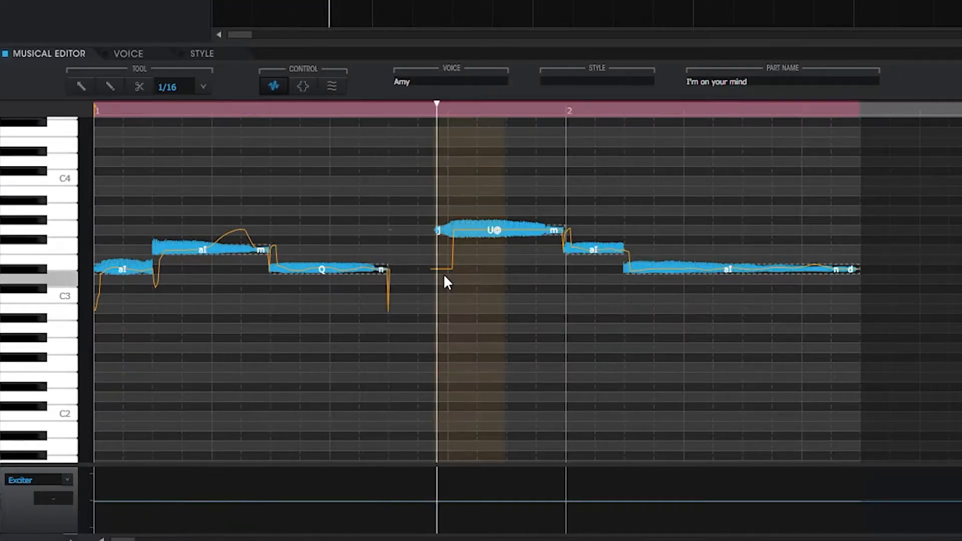
# Raise the attack effect strength on "your" to 2.0 in the waveform view and replay the phrase from its start.
pyautogui.moveTo(450, 244); pyautogui.dragTo(455, 226)
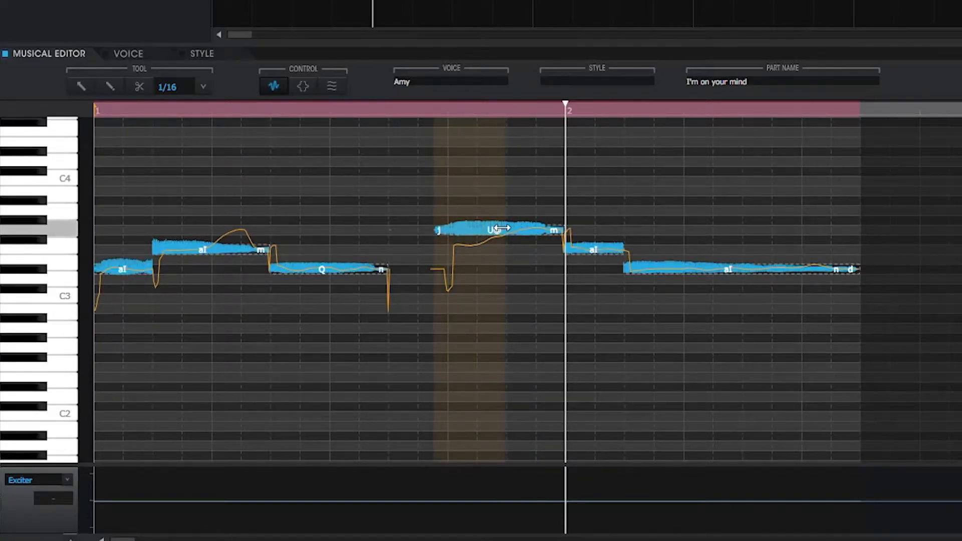
pyautogui.click(331, 112)
pyautogui.click(131, 111)
pyautogui.press('Home')
pyautogui.press('space')
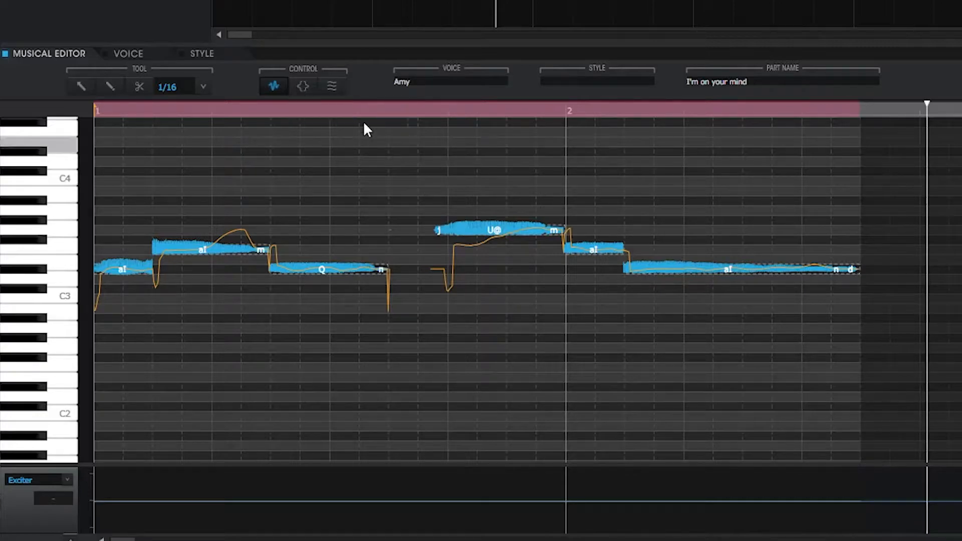
# Switch from the waveforms to the attack and release effects of "your" and browse the attack categories through Ornamentation.
pyautogui.click(303, 85)
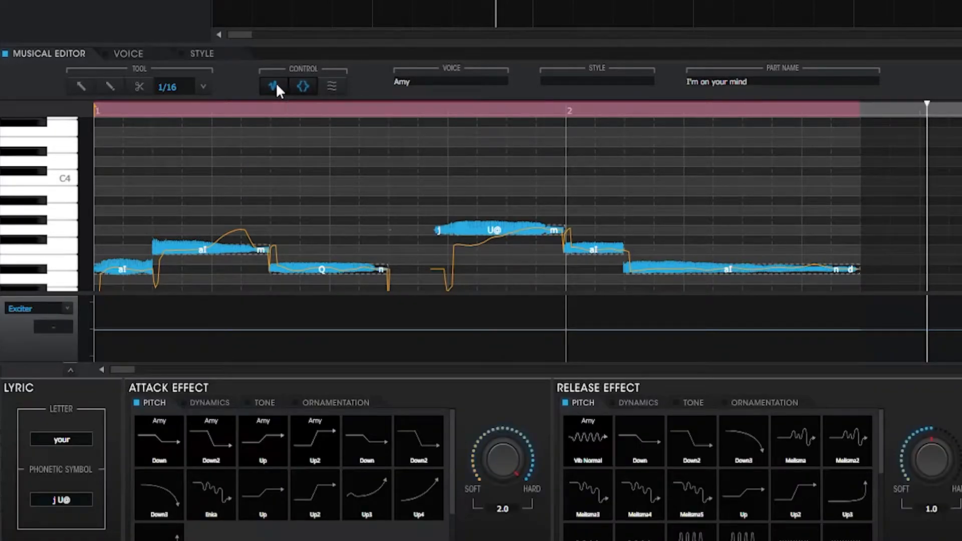
pyautogui.click(275, 86)
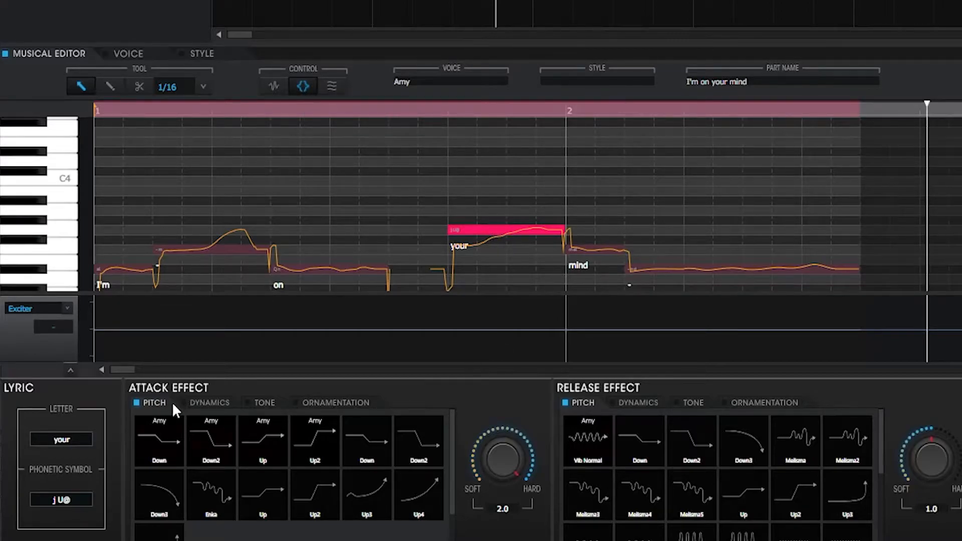
pyautogui.click(210, 403)
pyautogui.click(152, 404)
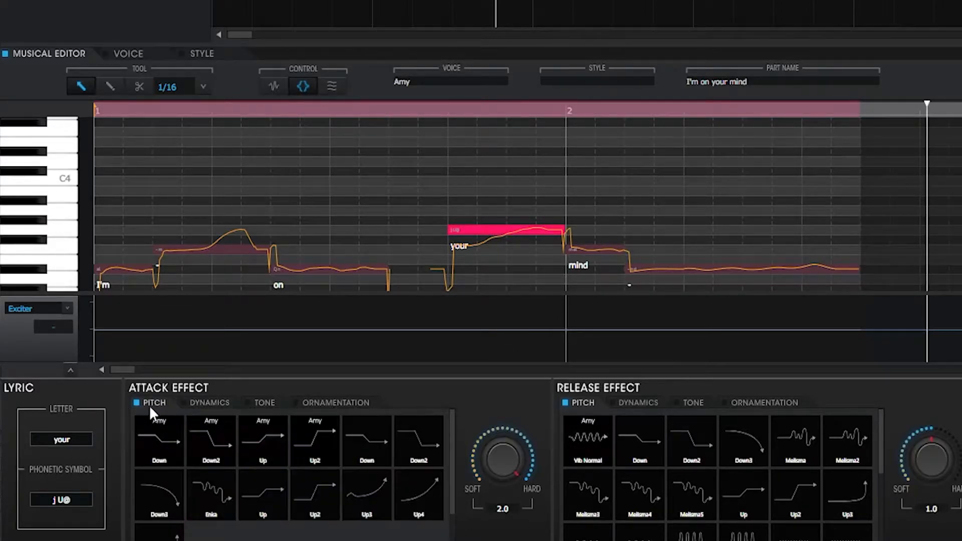
pyautogui.click(210, 404)
pyautogui.click(265, 403)
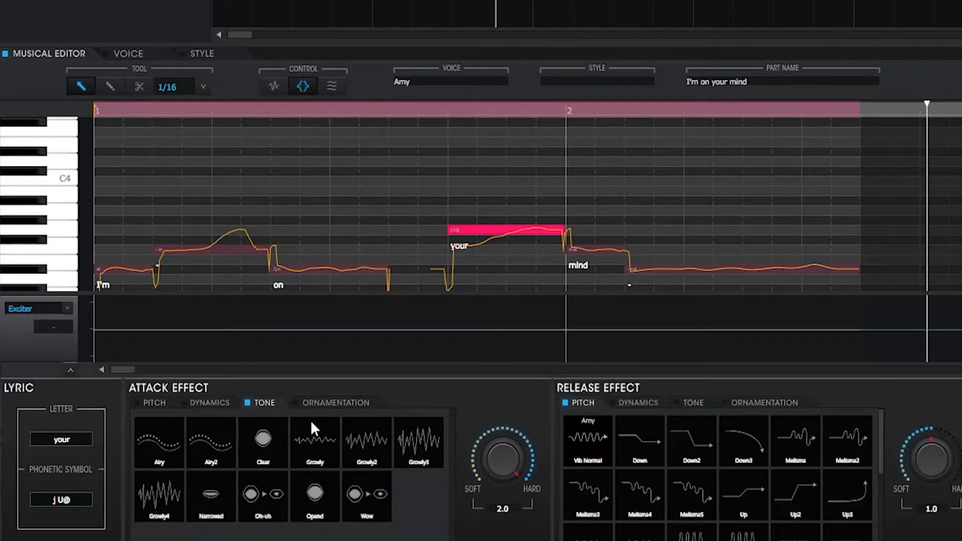
pyautogui.click(345, 408)
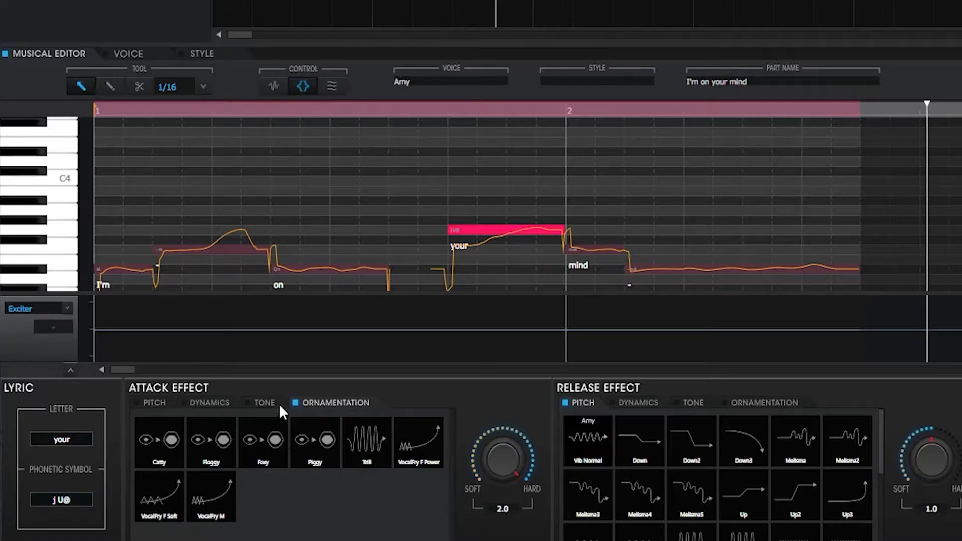
# Try the Foxy ornamentation and the Airy tone as attack effects on "your".
pyautogui.click(252, 447)
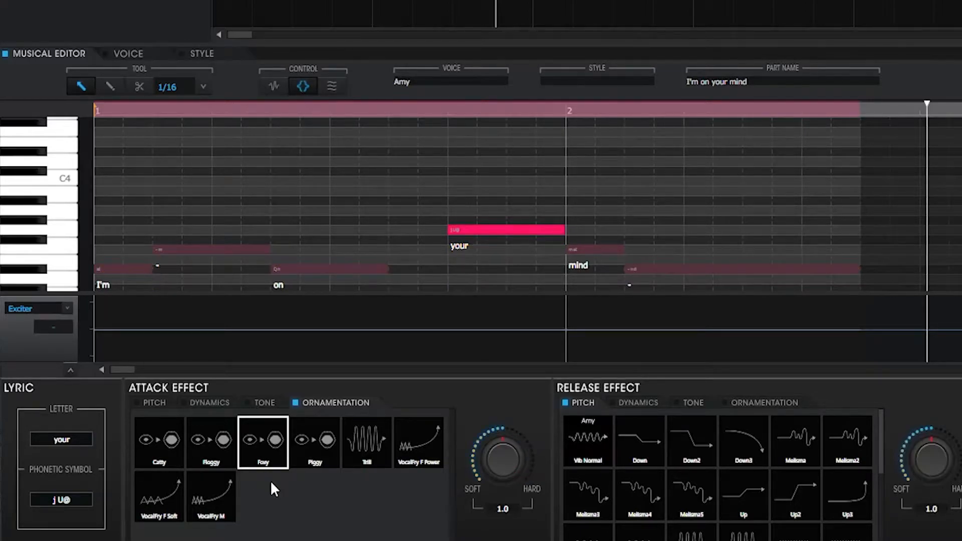
pyautogui.click(262, 403)
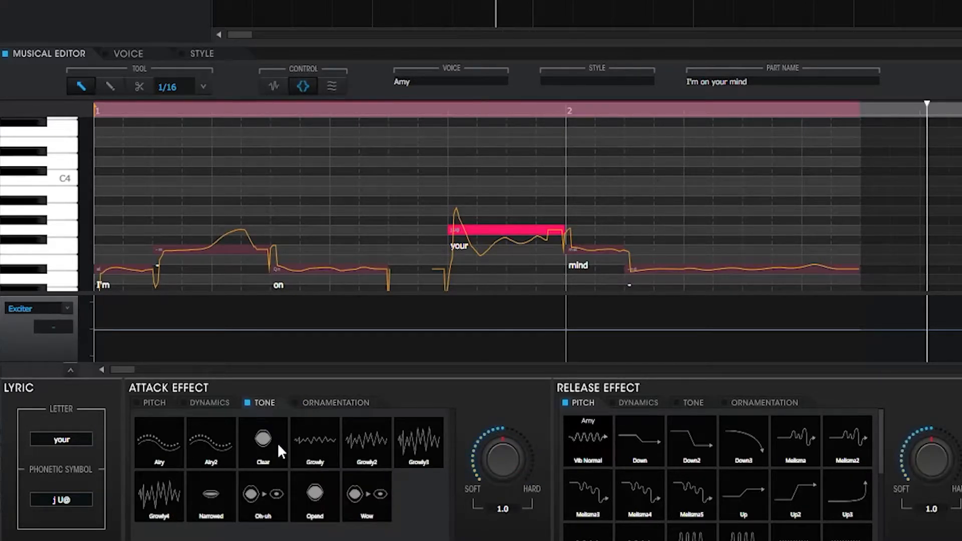
pyautogui.click(170, 437)
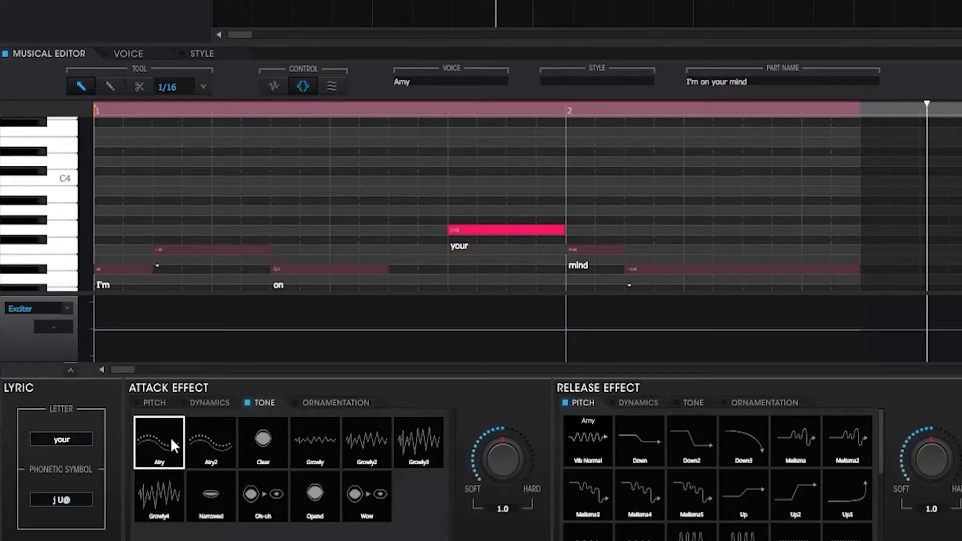
# Try the Growly4 tone and the Crescendo dynamics as attack effects on "your".
pyautogui.click(210, 403)
pyautogui.click(262, 402)
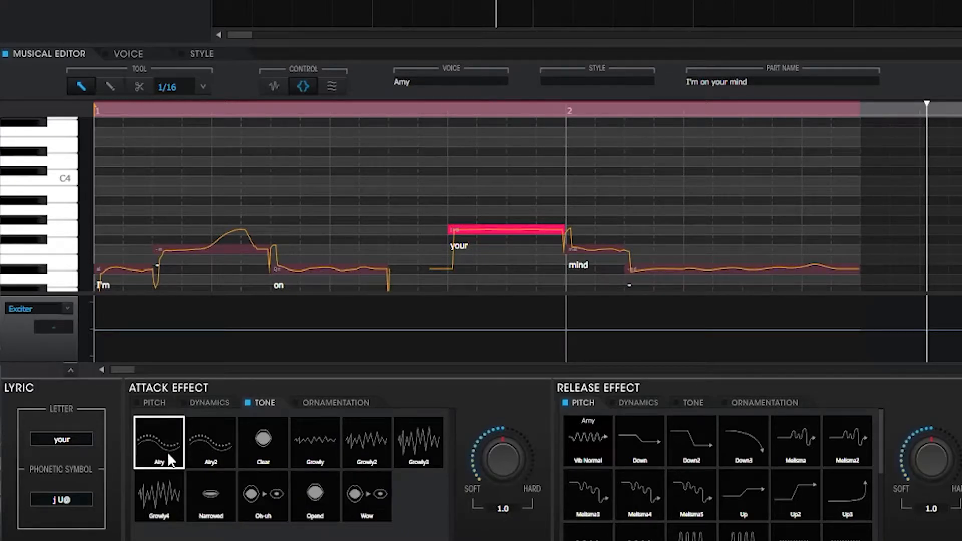
pyautogui.moveTo(496, 454); pyautogui.dragTo(497, 404)
pyautogui.click(174, 489)
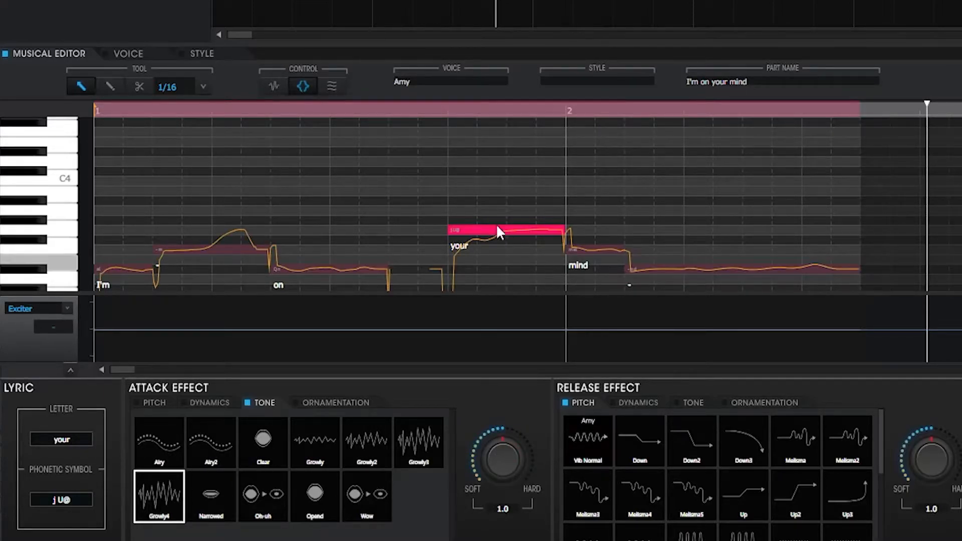
pyautogui.click(206, 404)
pyautogui.click(330, 441)
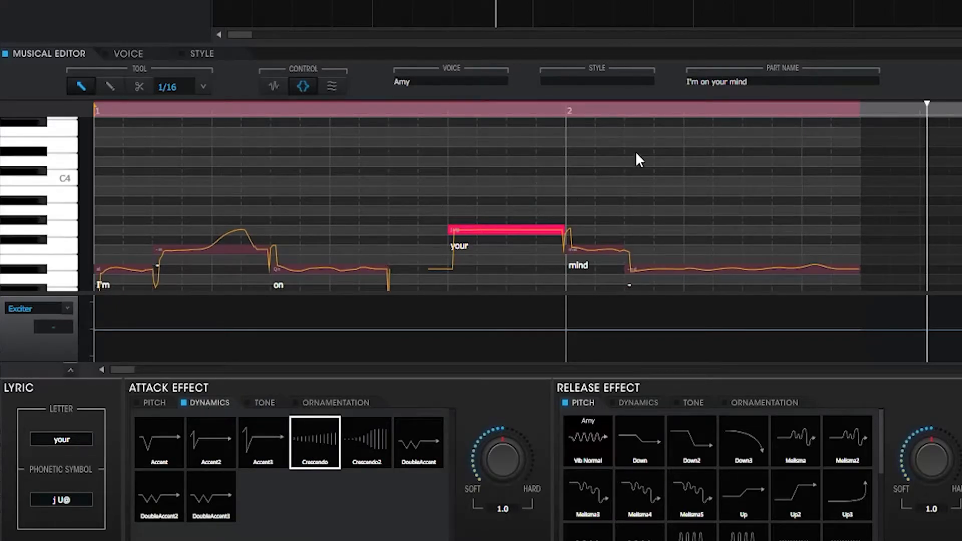
# Apply the general Up pitch attack effect to "your" and play the phrase from just before that word.
pyautogui.click(155, 404)
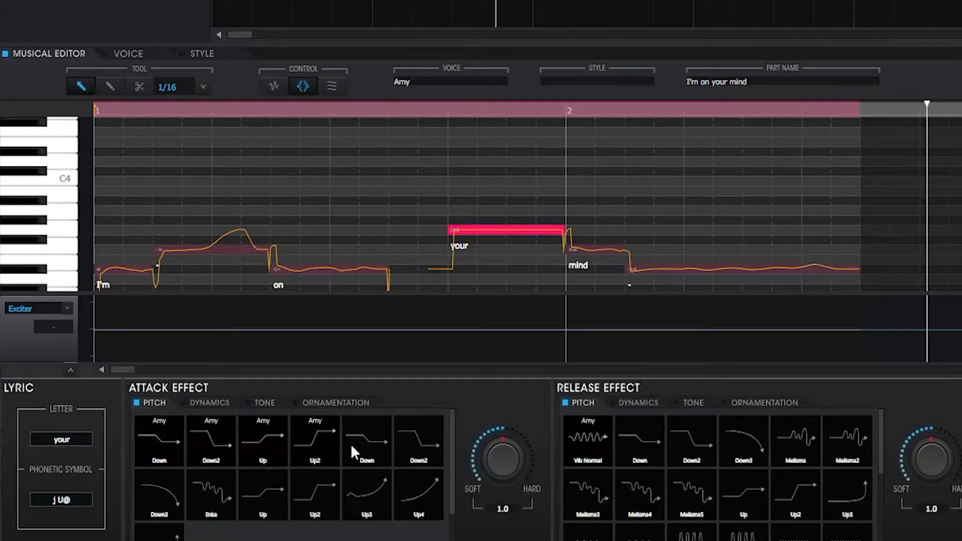
pyautogui.scroll(-1, 309, 460)
pyautogui.click(263, 458)
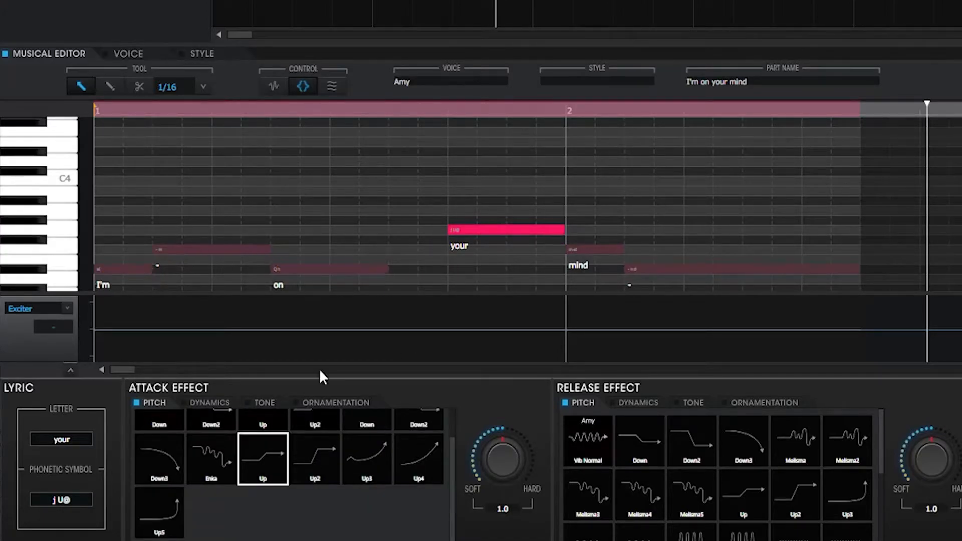
pyautogui.click(350, 107)
pyautogui.press('space')
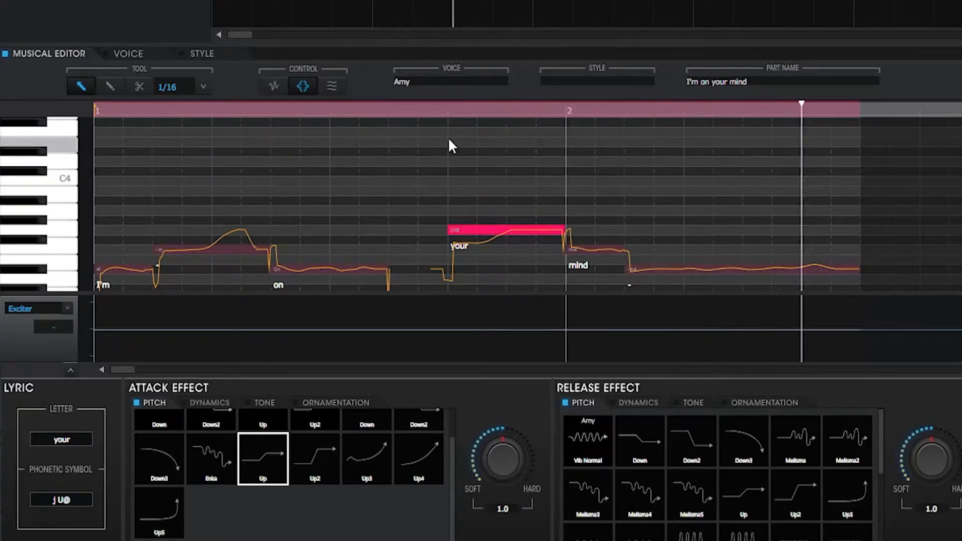
# Apply the Crescendo dynamics attack effect to "your" and play the word back.
pyautogui.click(418, 108)
pyautogui.click(229, 402)
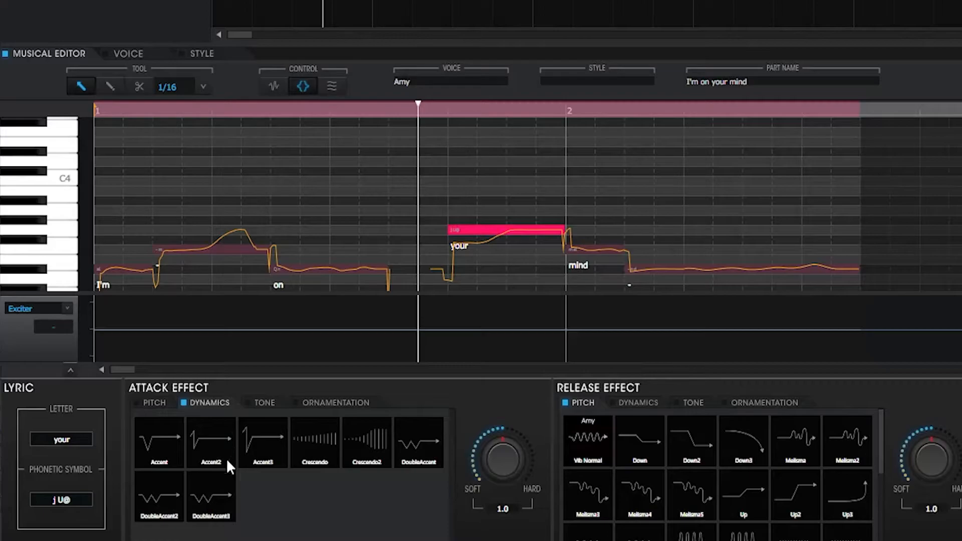
pyautogui.click(319, 452)
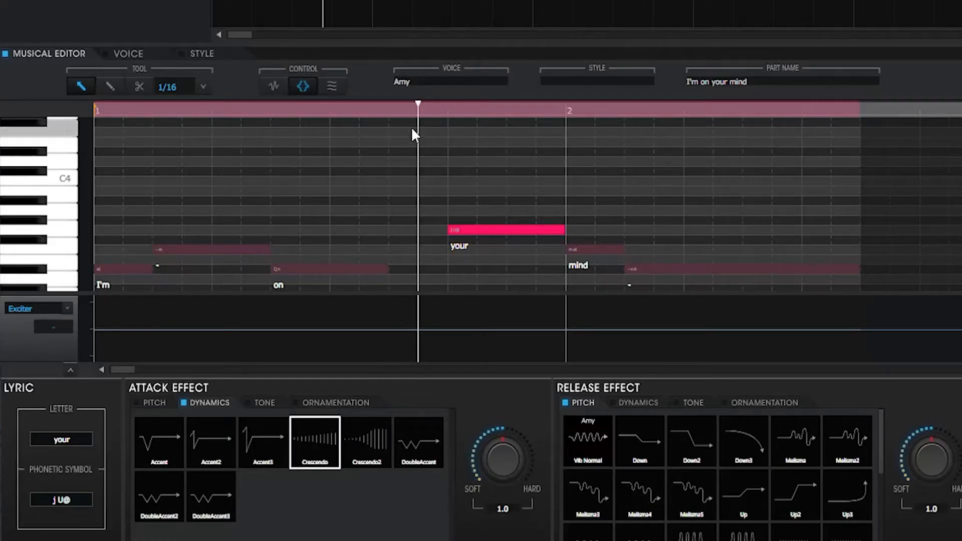
pyautogui.press('space')
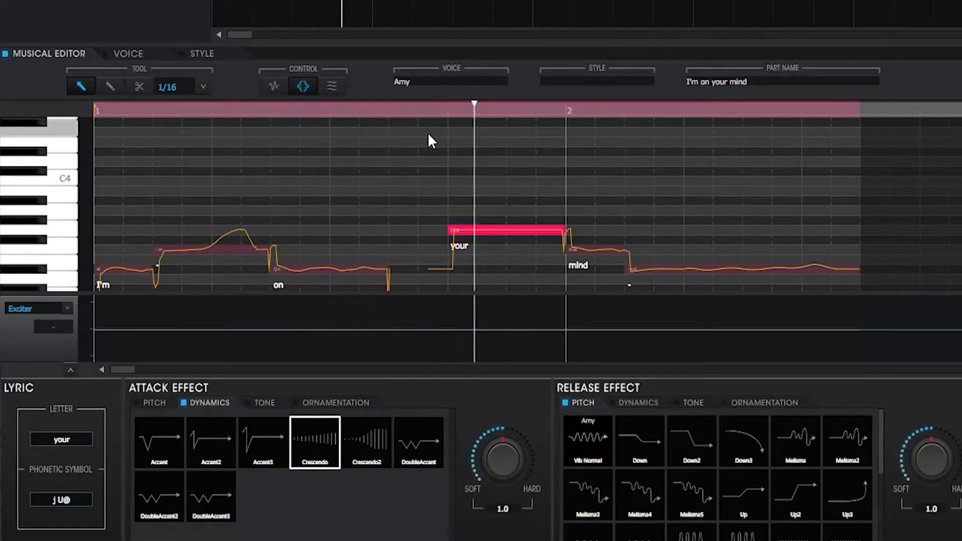
pyautogui.press('space')
# Set the attack effect strength on "your" to 2.0 and compare Crescendo with Crescendo2 in playback.
pyautogui.moveTo(502, 459); pyautogui.dragTo(434, 193)
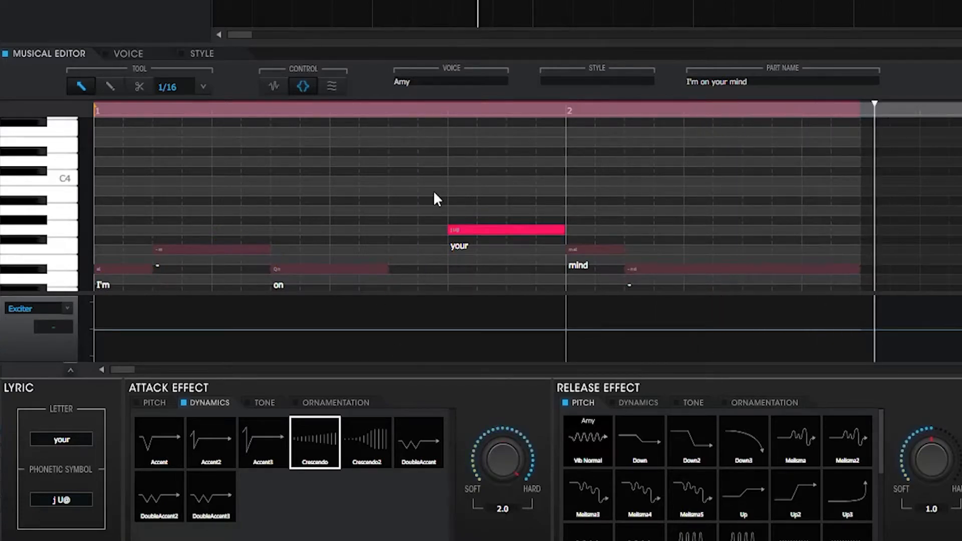
pyautogui.click(314, 112)
pyautogui.press('space')
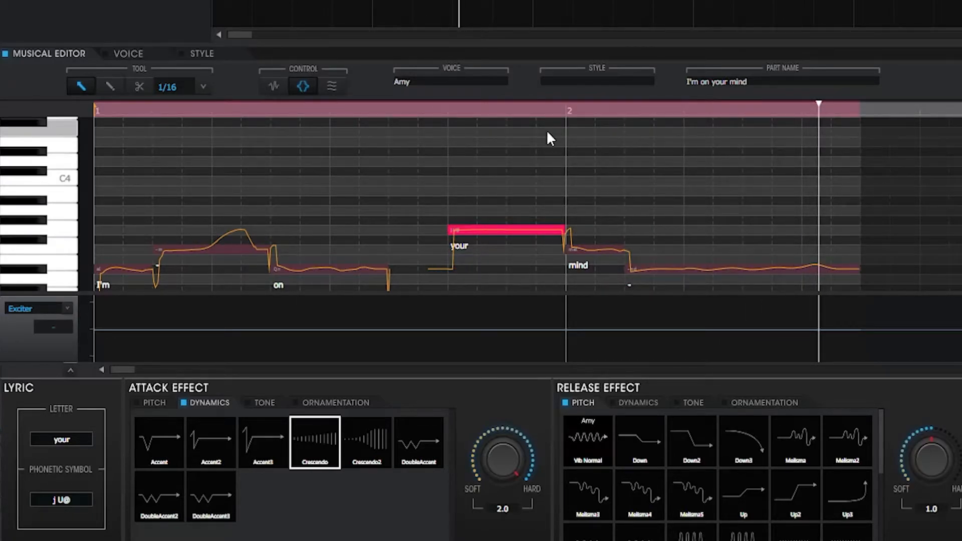
pyautogui.click(376, 429)
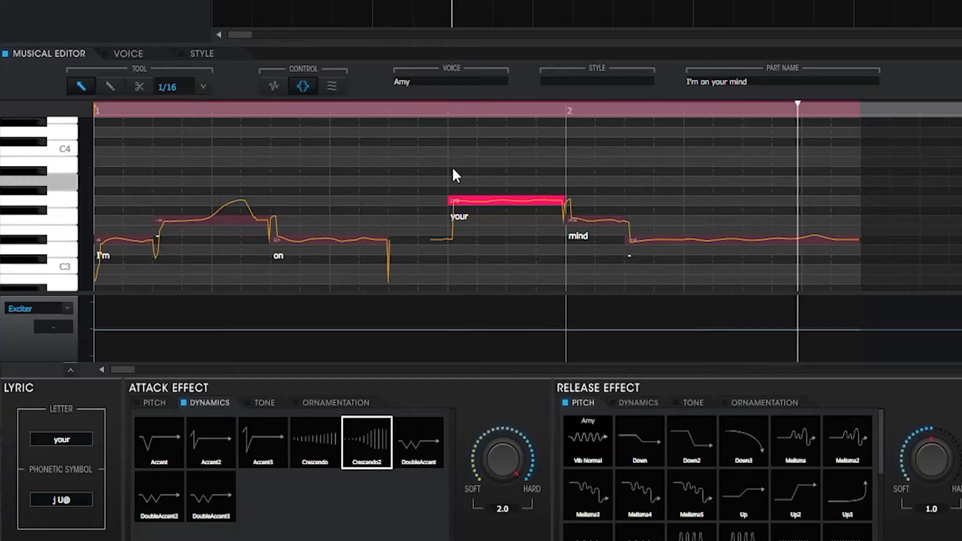
pyautogui.click(385, 107)
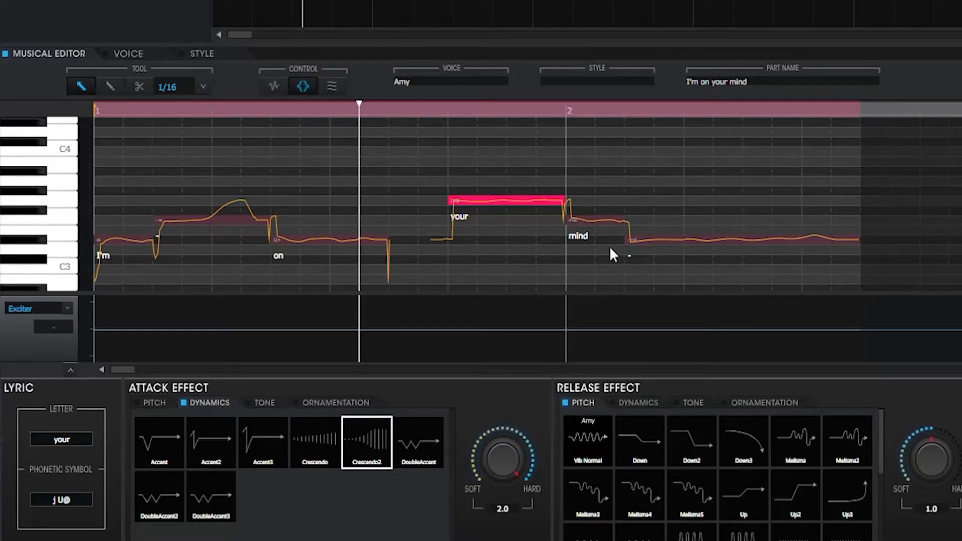
# Apply the Growly4 tone attack effect to "your", play the phrase back and set the effect strength to 1.0.
pyautogui.click(264, 403)
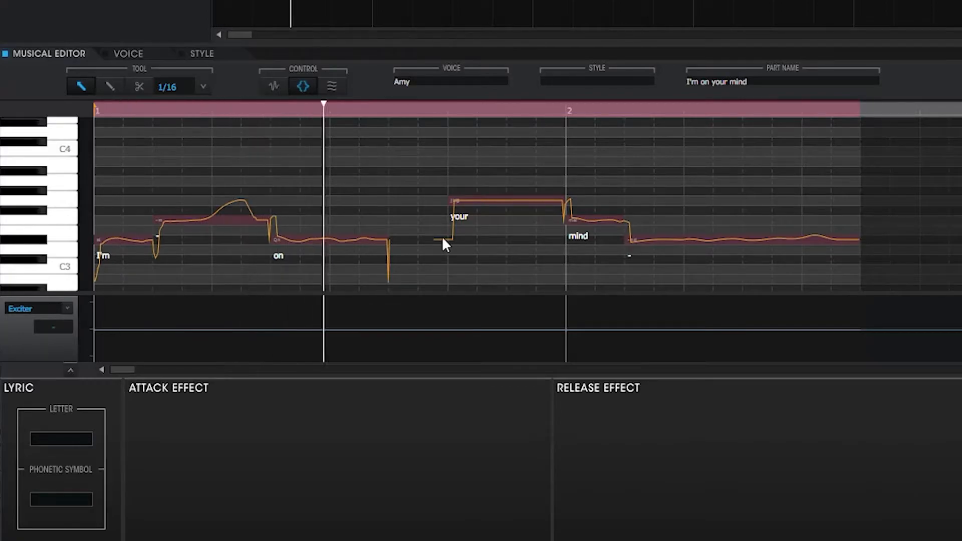
pyautogui.click(514, 206)
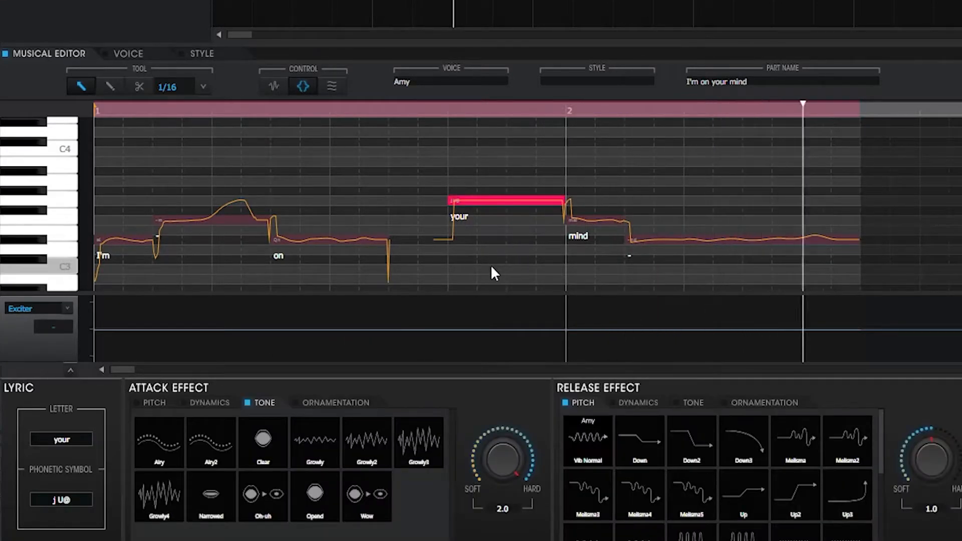
pyautogui.press('space')
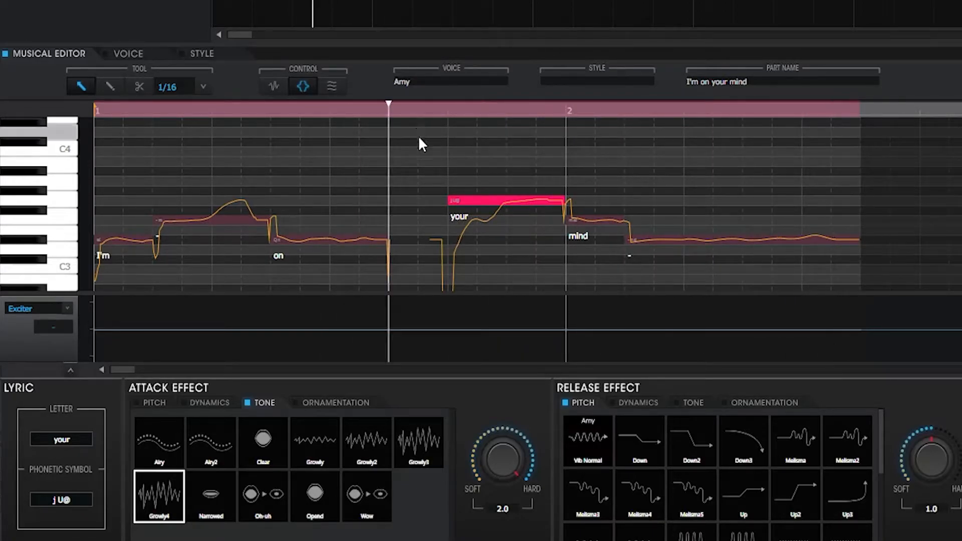
pyautogui.press('space')
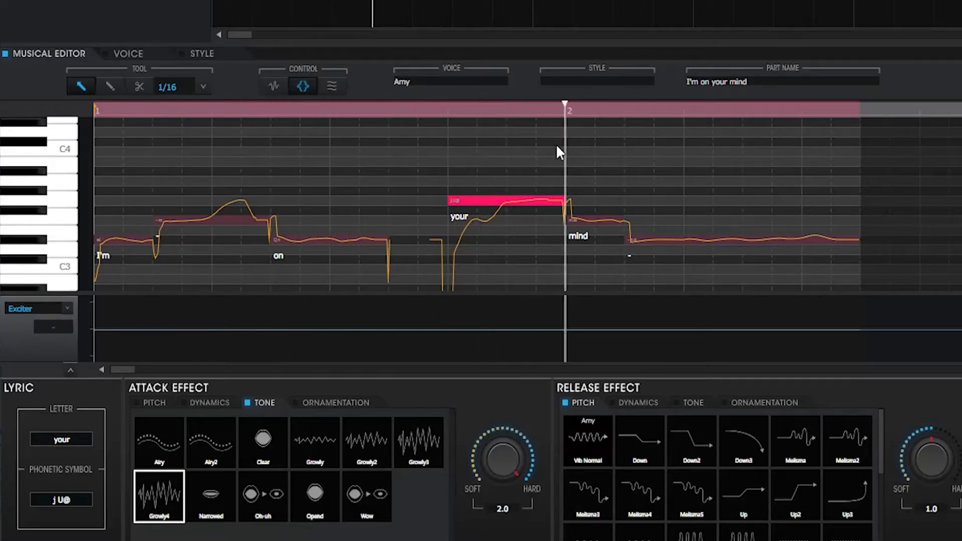
pyautogui.click(448, 163)
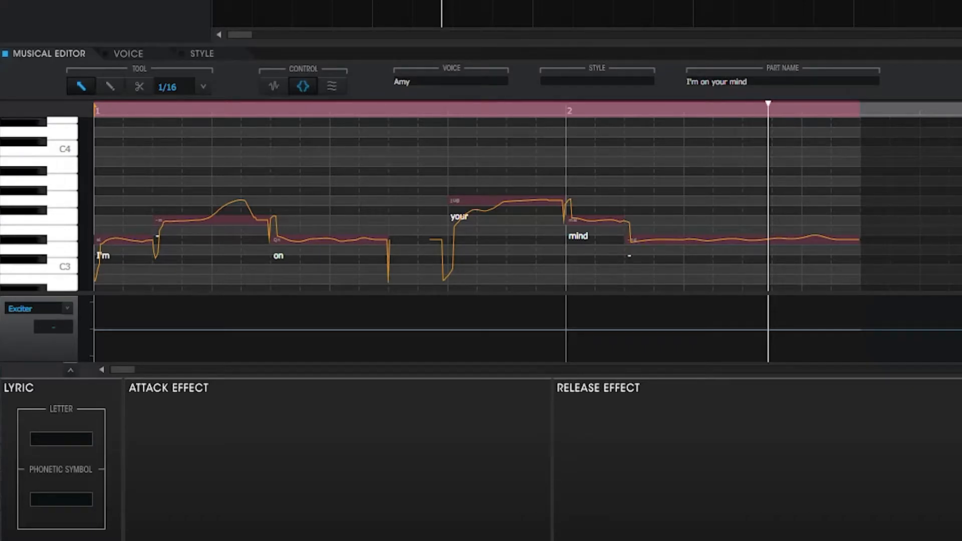
# Add the Vib Fast pitch release effect to "your" and play the phrase from just before that word.
pyautogui.click(495, 204)
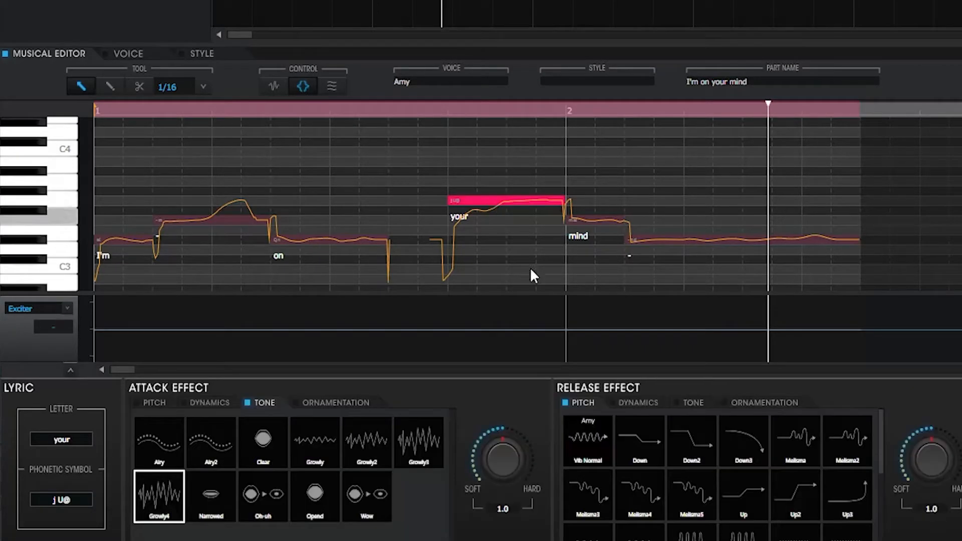
pyautogui.scroll(-1, 808, 510)
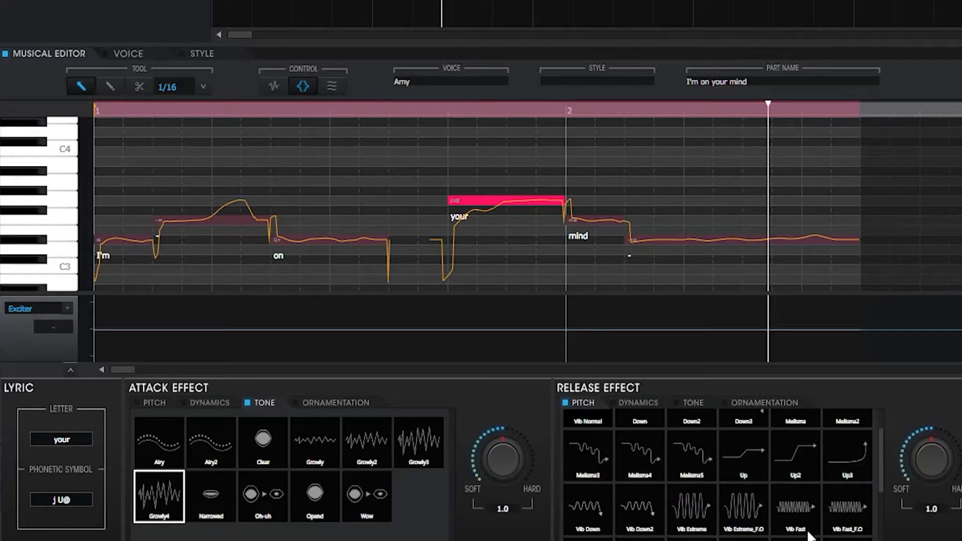
pyautogui.click(792, 516)
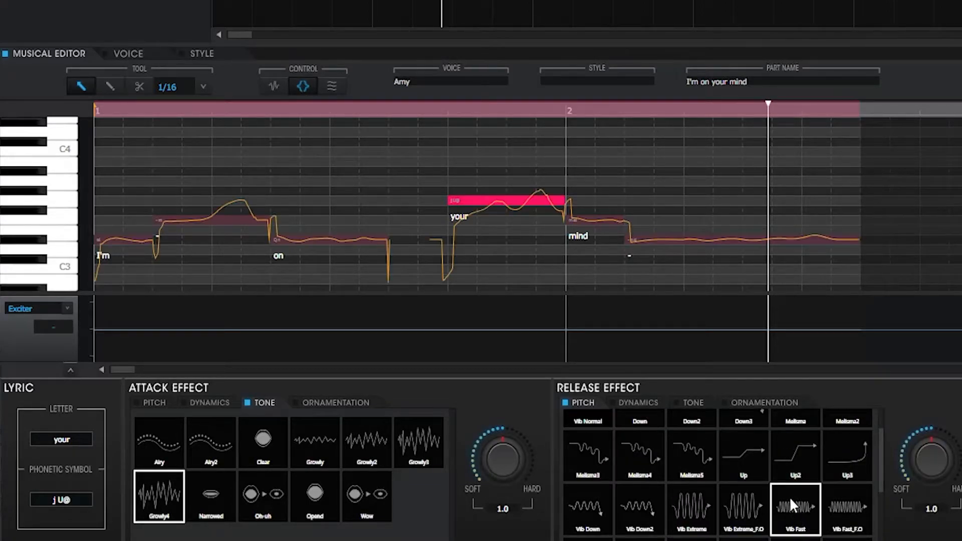
pyautogui.click(380, 113)
pyautogui.press('space')
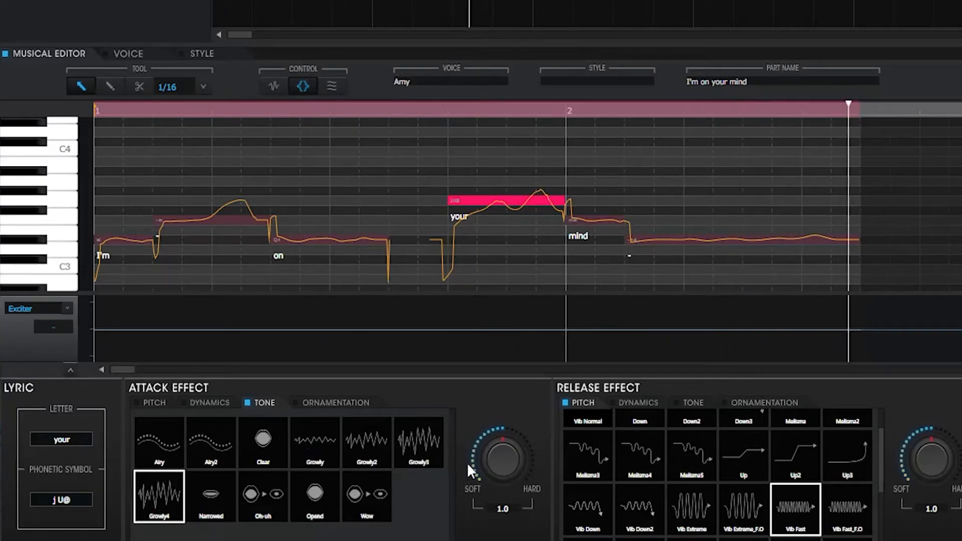
# Set the attack effect strength on "your" to 0.2 and its Vib Fast release strength to 1.7, and play the phrase back.
pyautogui.click(316, 113)
pyautogui.moveTo(950, 474); pyautogui.dragTo(958, 427)
pyautogui.press('space')
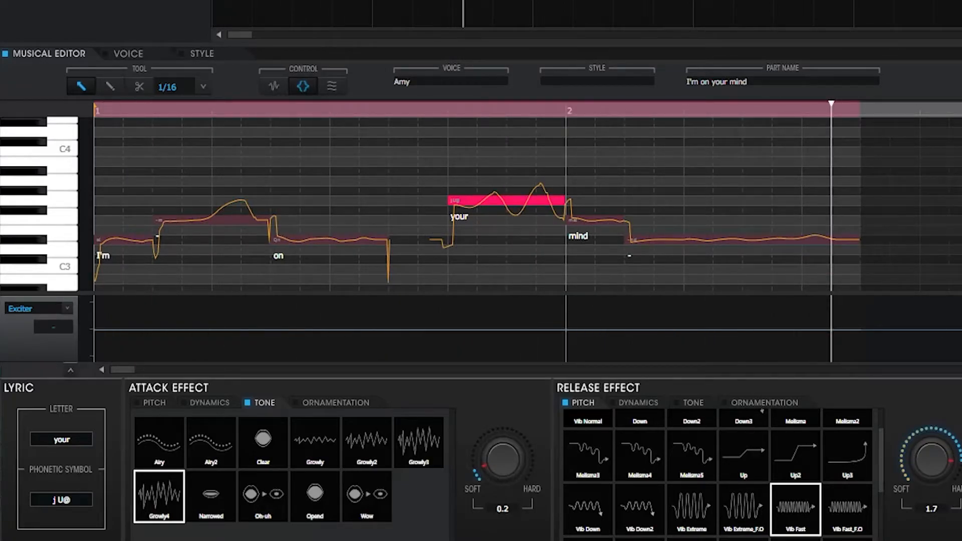
# Close the attack and release effect settings, enable automatic Breath, show the note waveforms and play the phrase.
pyautogui.click(303, 87)
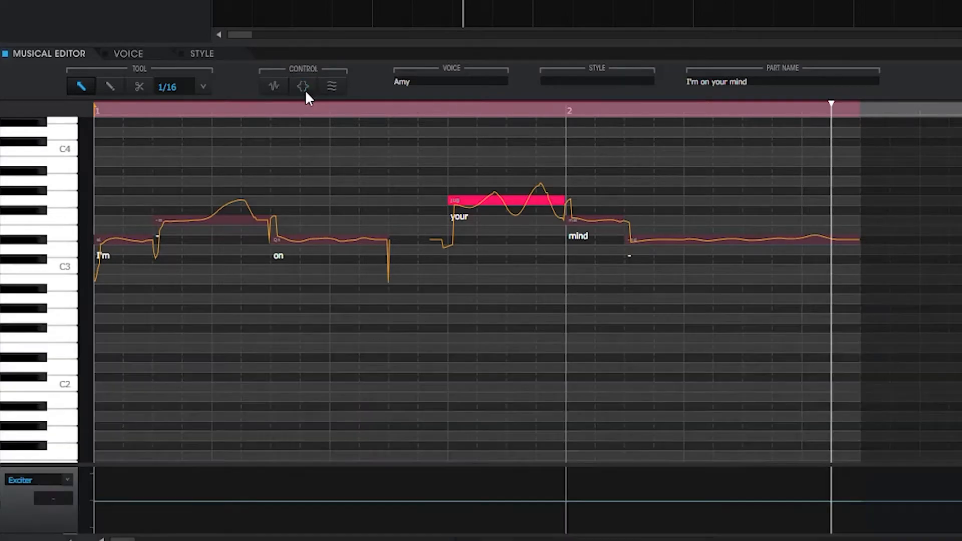
pyautogui.click(331, 87)
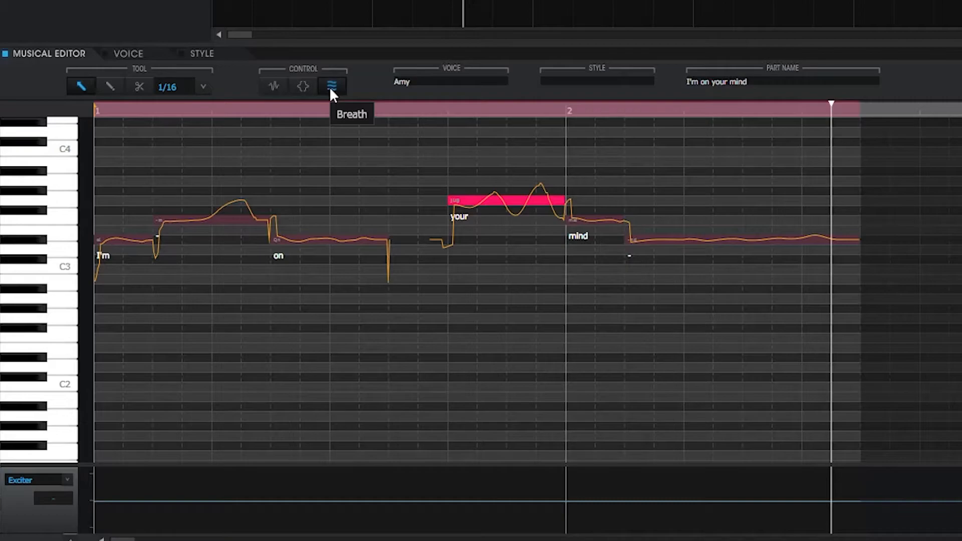
pyautogui.click(273, 86)
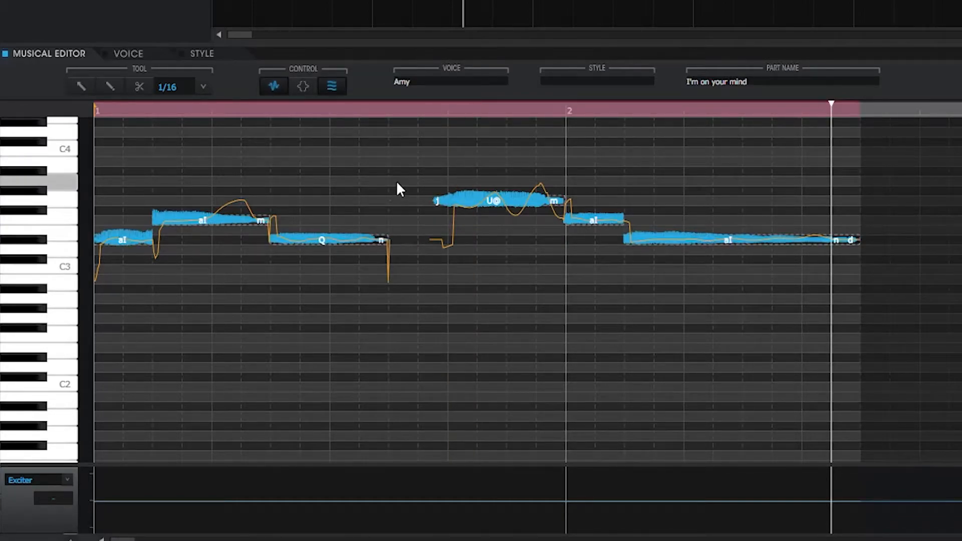
pyautogui.press('space')
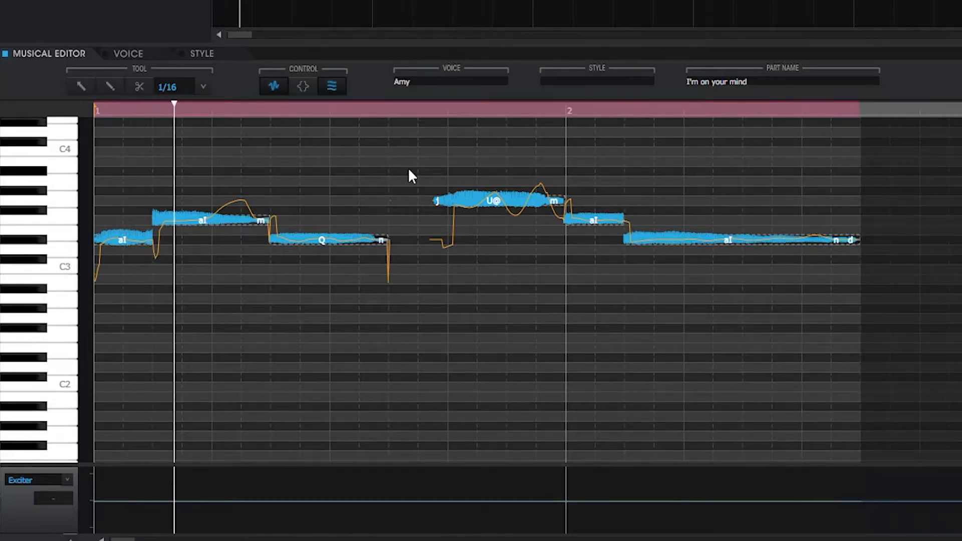
# Check the breath style settings and move all notes of the phrase one beat later to leave room at the start.
pyautogui.click(198, 53)
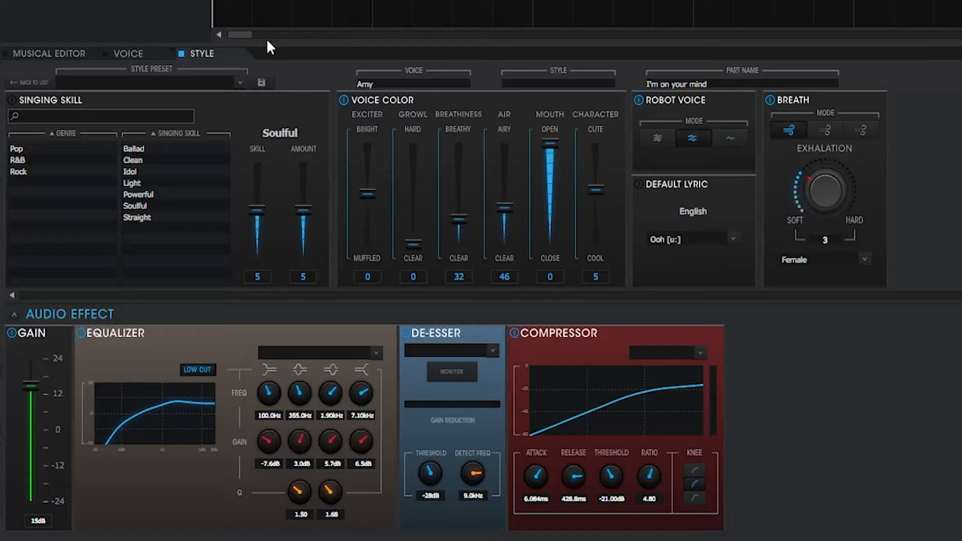
pyautogui.click(68, 52)
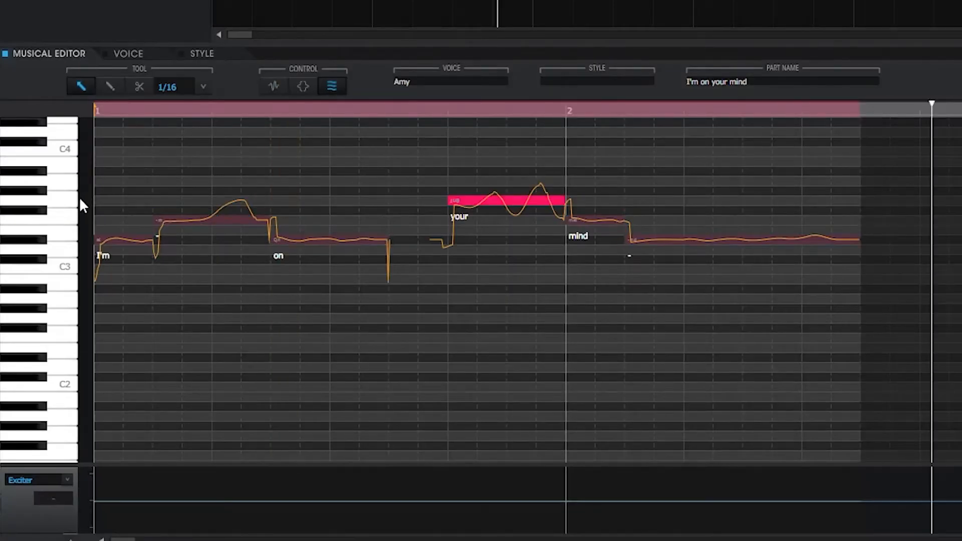
pyautogui.moveTo(109, 138); pyautogui.dragTo(686, 302)
pyautogui.moveTo(124, 236); pyautogui.dragTo(235, 242)
pyautogui.click(187, 164)
pyautogui.click(136, 105)
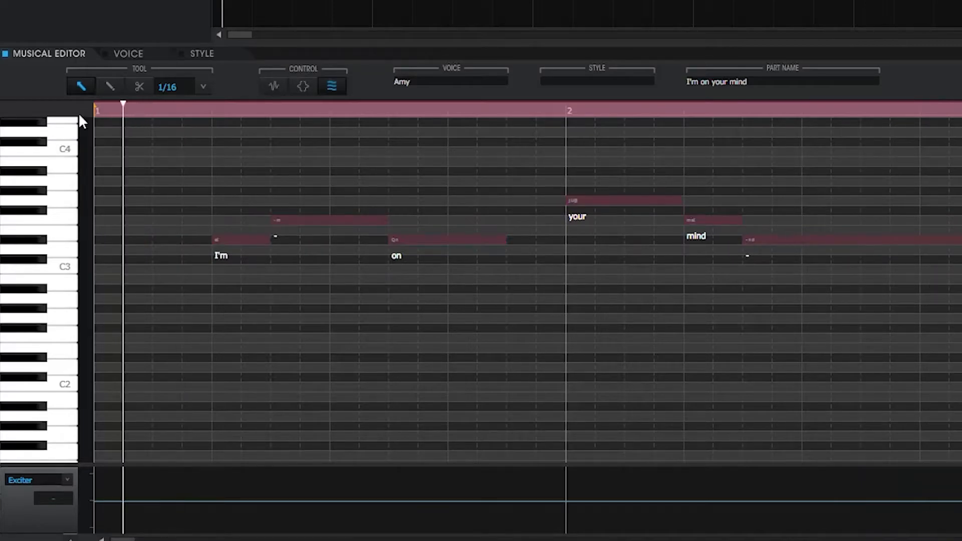
# Display the waveforms of the shifted notes and play the phrase while toggling Breath for comparison.
pyautogui.click(270, 87)
pyautogui.press('space')
pyautogui.click(332, 86)
pyautogui.press('space')
# Set the breath exhalation to 10 in the style settings and play the phrase from the start.
pyautogui.click(200, 54)
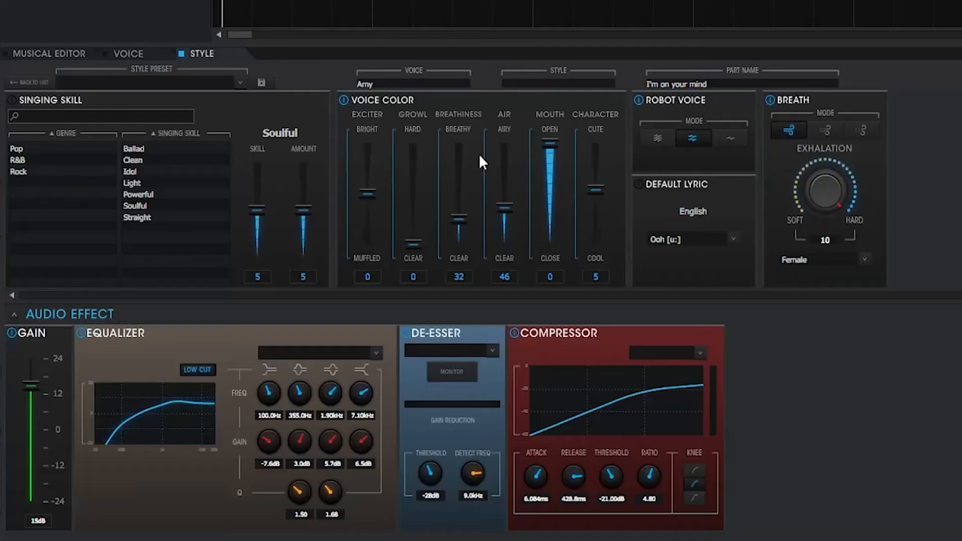
pyautogui.click(49, 54)
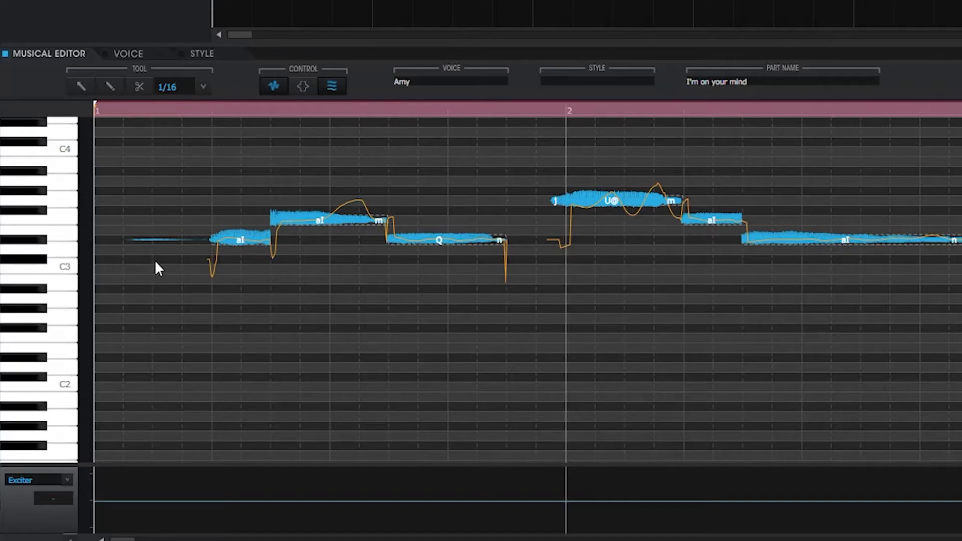
pyautogui.press('space')
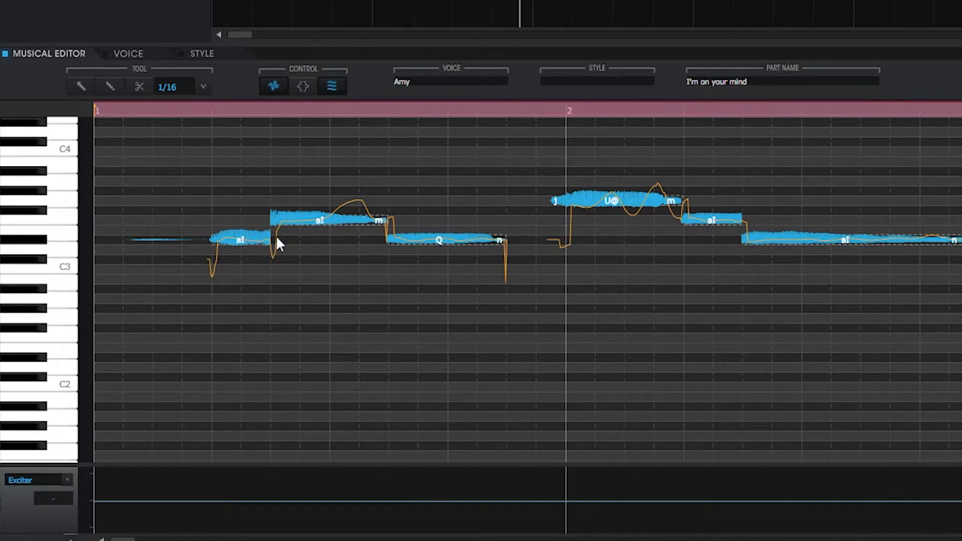
# Turn Breath off, raise the attack strength of the note after "I'm" to about 1.7 in its waveform and play it back.
pyautogui.click(273, 88)
pyautogui.click(282, 86)
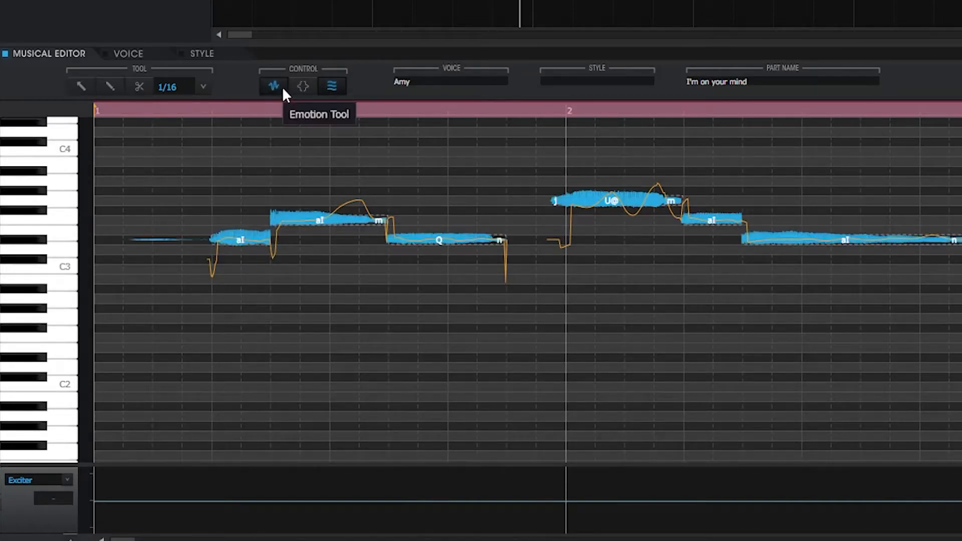
pyautogui.click(331, 87)
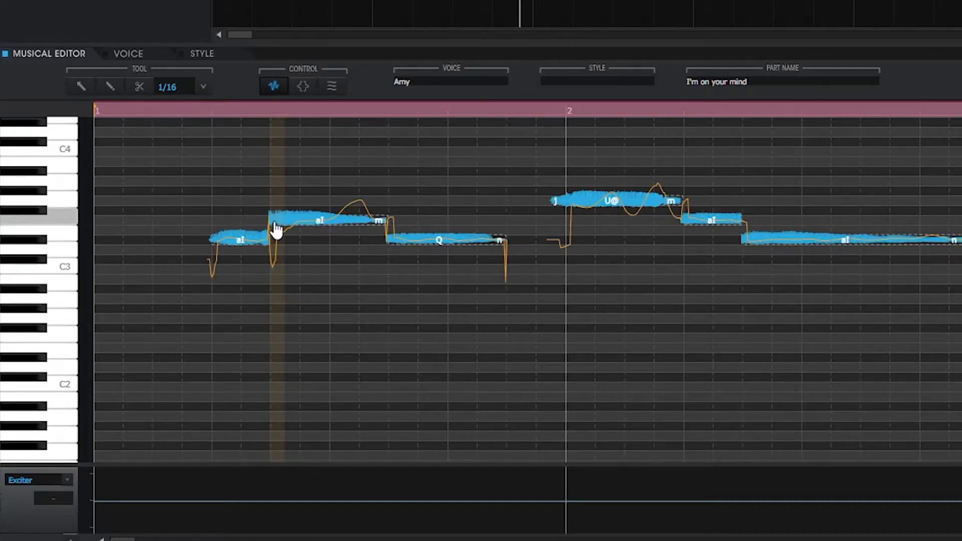
pyautogui.click(273, 222)
pyautogui.moveTo(272, 222); pyautogui.dragTo(272, 208)
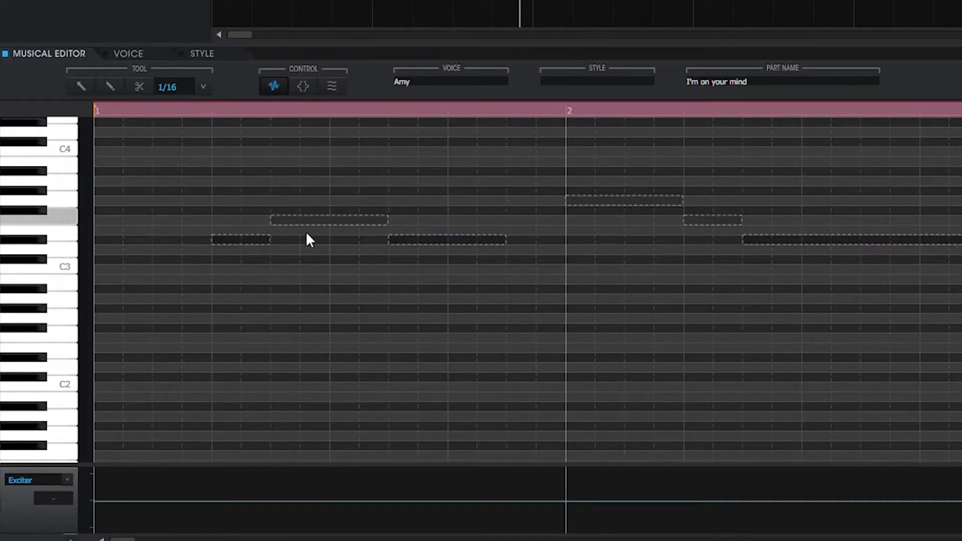
pyautogui.click(187, 111)
pyautogui.press('space')
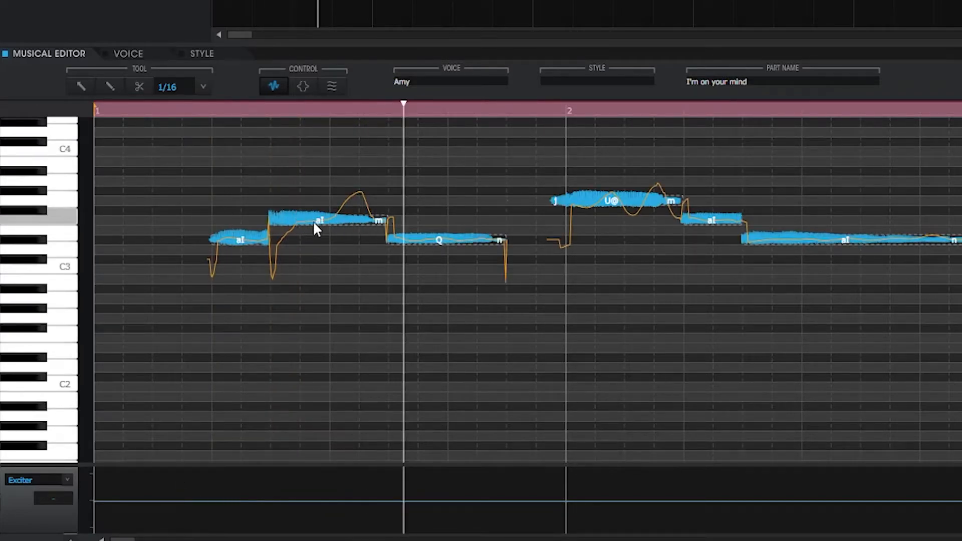
# Remove the pitch attack effect from the note after "I'm", set the release strength on "I'm" to 0.2 and play the phrase.
pyautogui.click(305, 87)
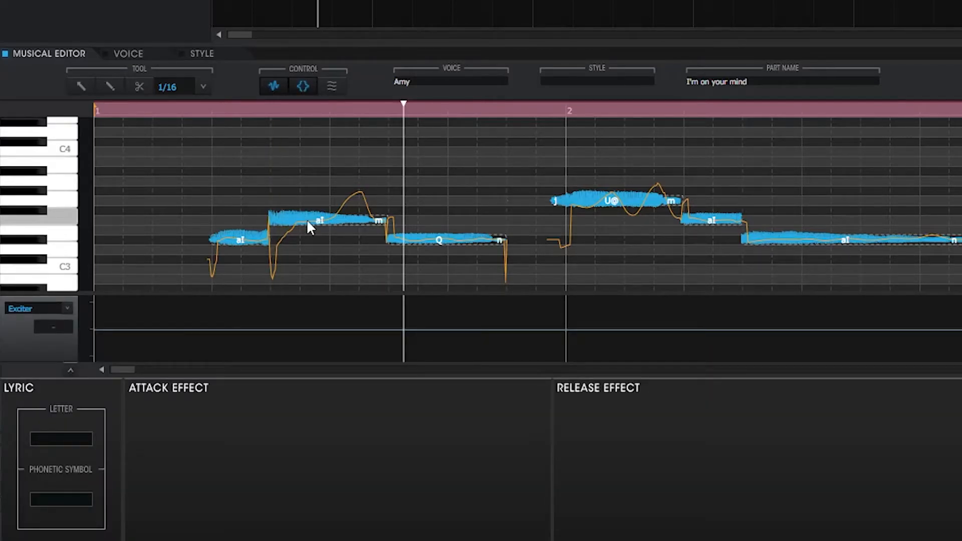
pyautogui.click(311, 221)
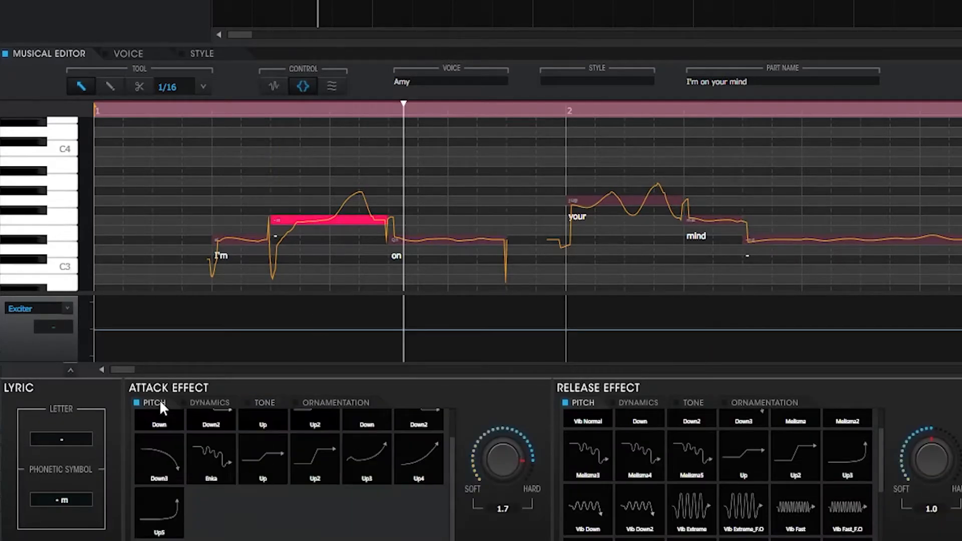
pyautogui.click(313, 447)
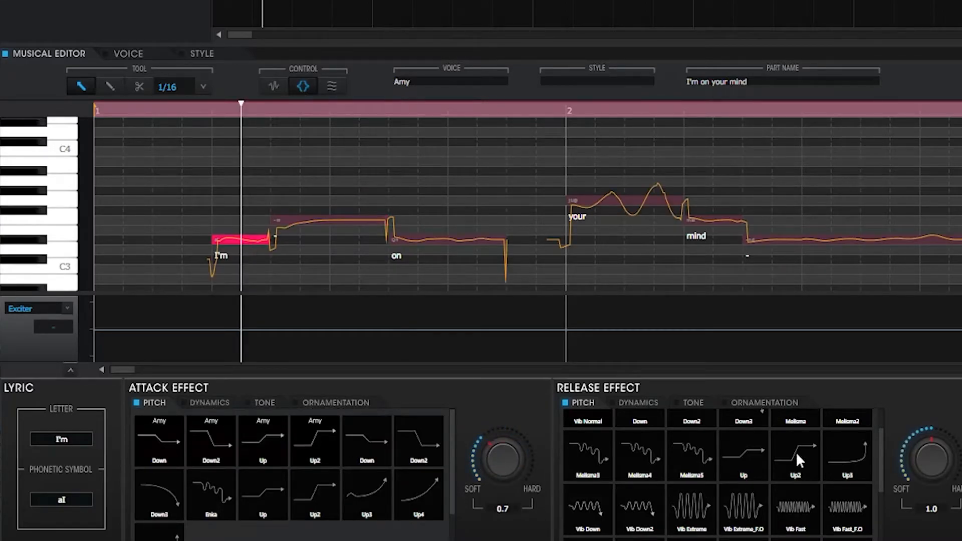
pyautogui.moveTo(936, 459); pyautogui.dragTo(937, 525)
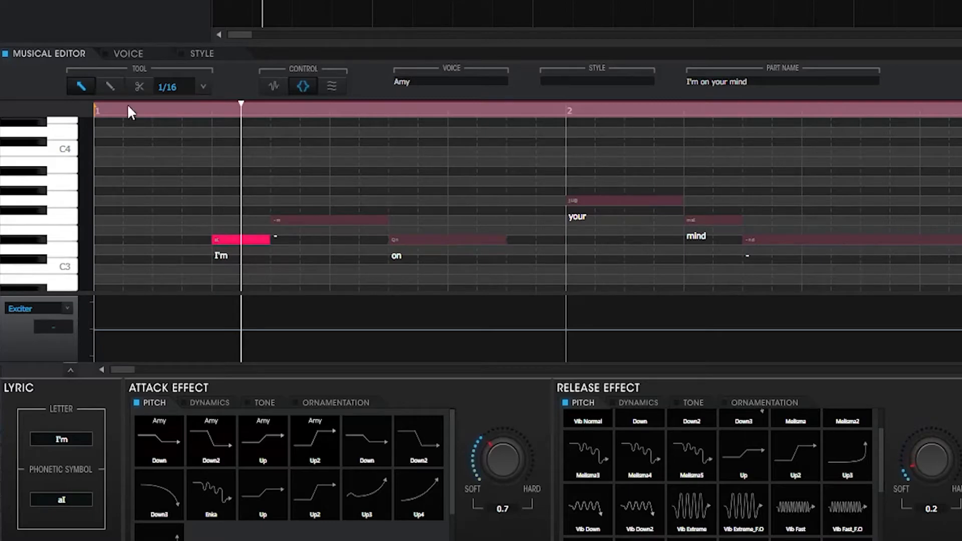
pyautogui.click(155, 109)
pyautogui.press('space')
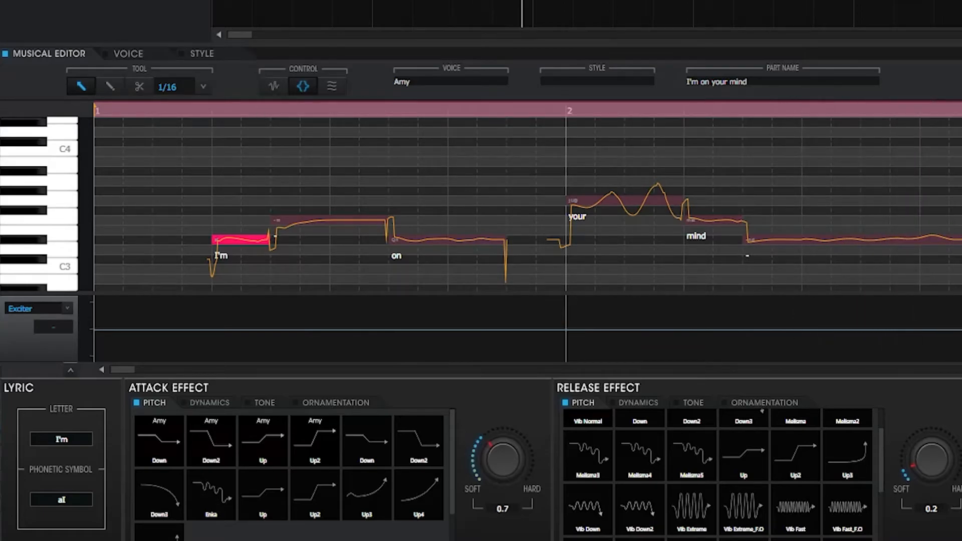
# Replay the phrase from its beginning and enable Breath for the part.
pyautogui.press('space')
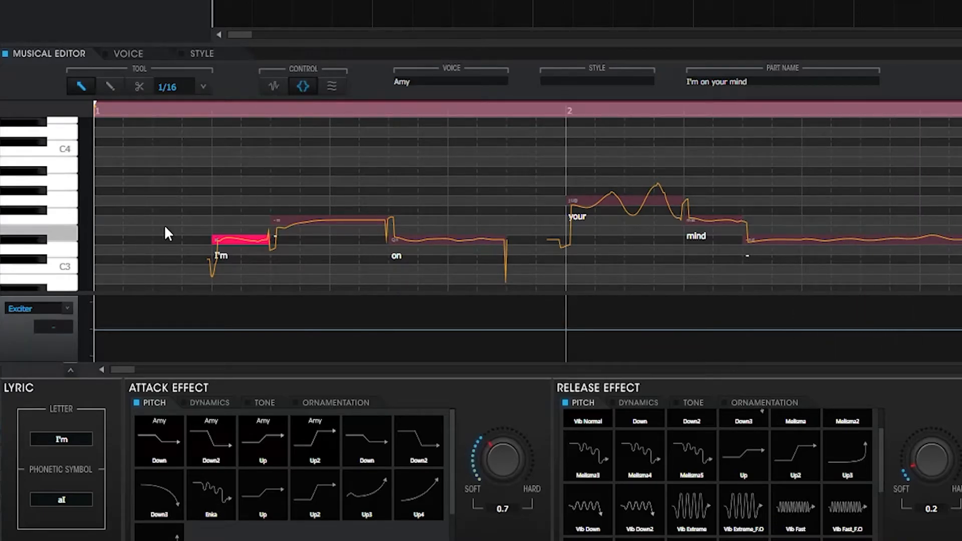
pyautogui.press('space')
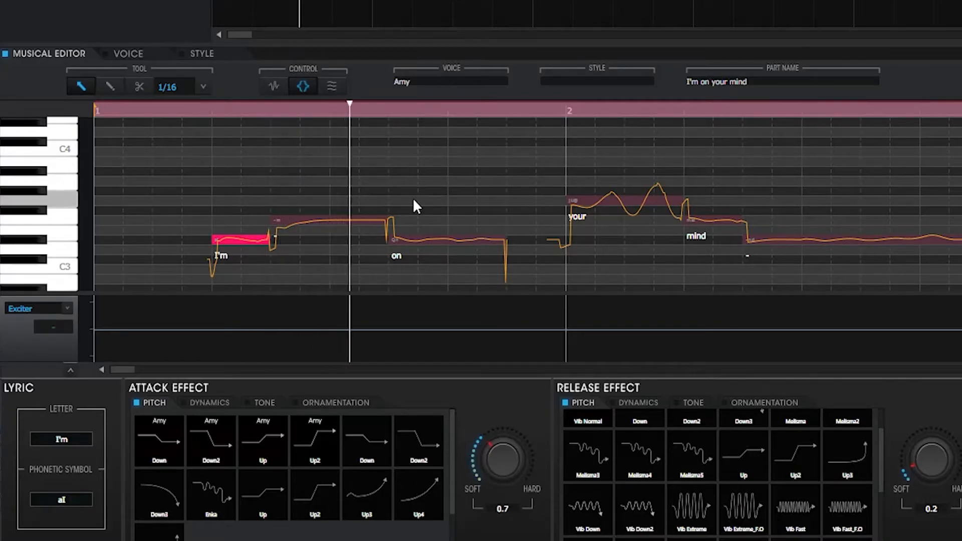
pyautogui.click(332, 87)
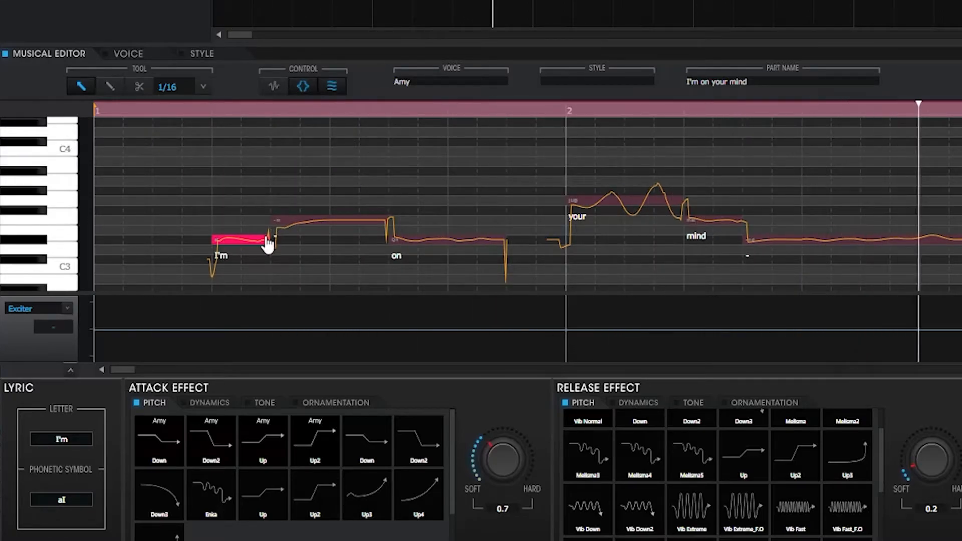
# Lower the breath exhalation in the style settings and play the phrase to judge the breath sound.
pyautogui.click(201, 54)
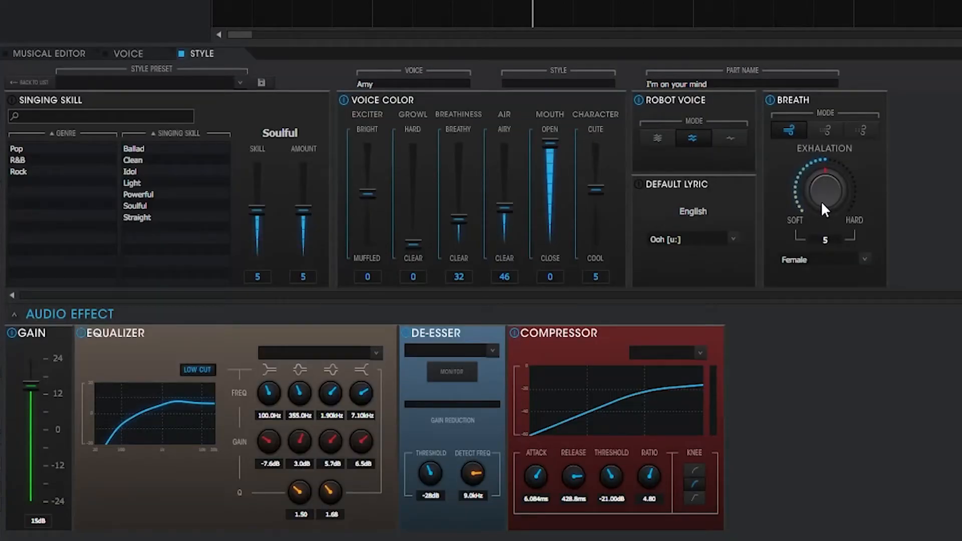
pyautogui.moveTo(832, 193); pyautogui.dragTo(832, 215)
pyautogui.click(60, 54)
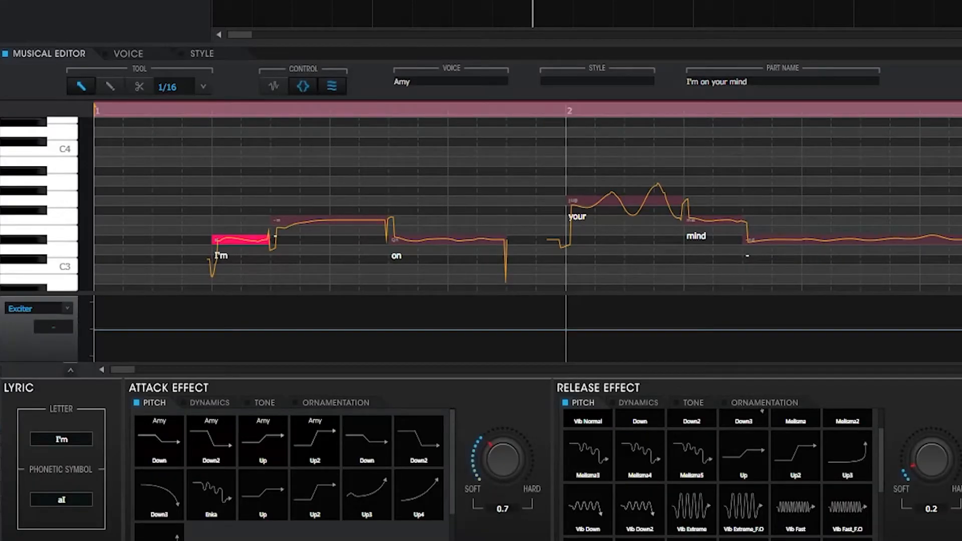
pyautogui.press('space')
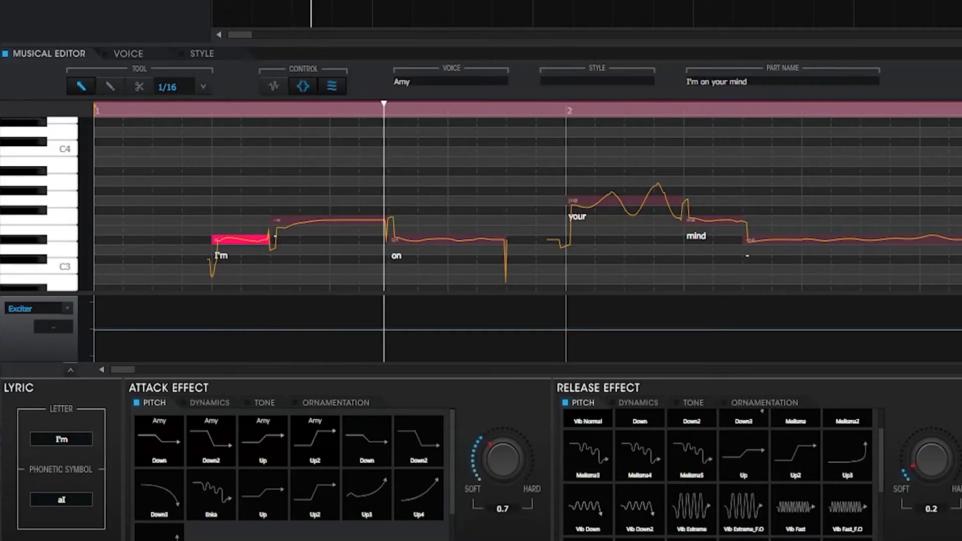
pyautogui.press('space')
# Set the breath exhalation to 9 and listen to the start of the phrase.
pyautogui.click(216, 50)
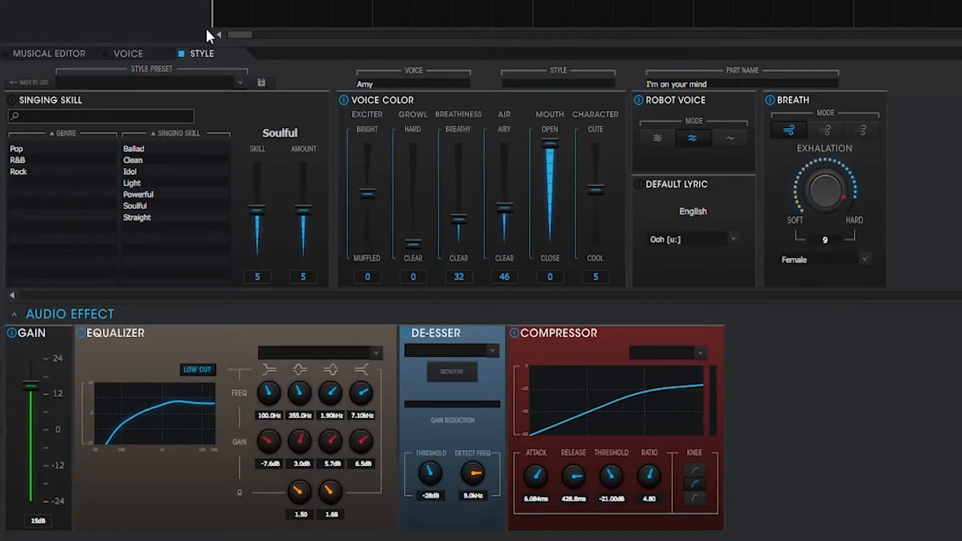
pyautogui.click(41, 54)
pyautogui.press('space')
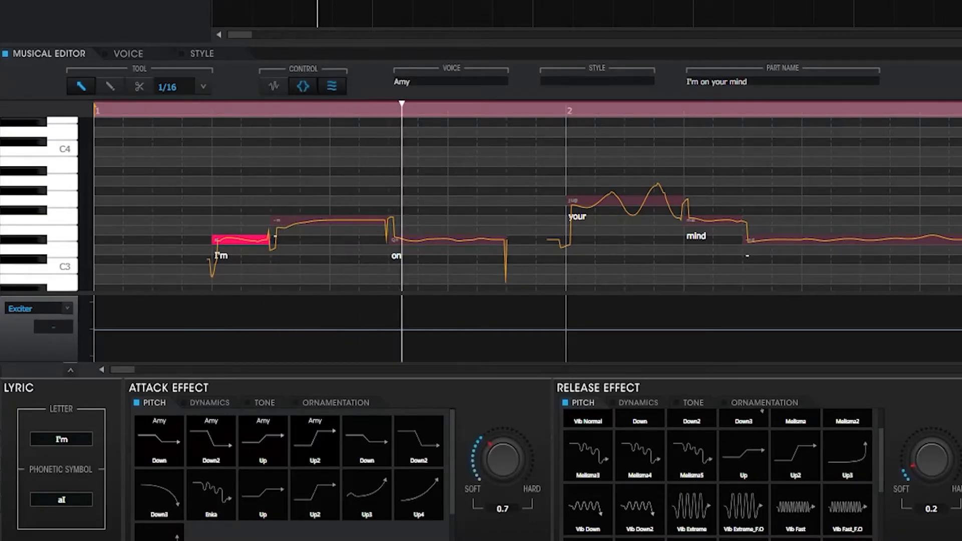
pyautogui.press('space')
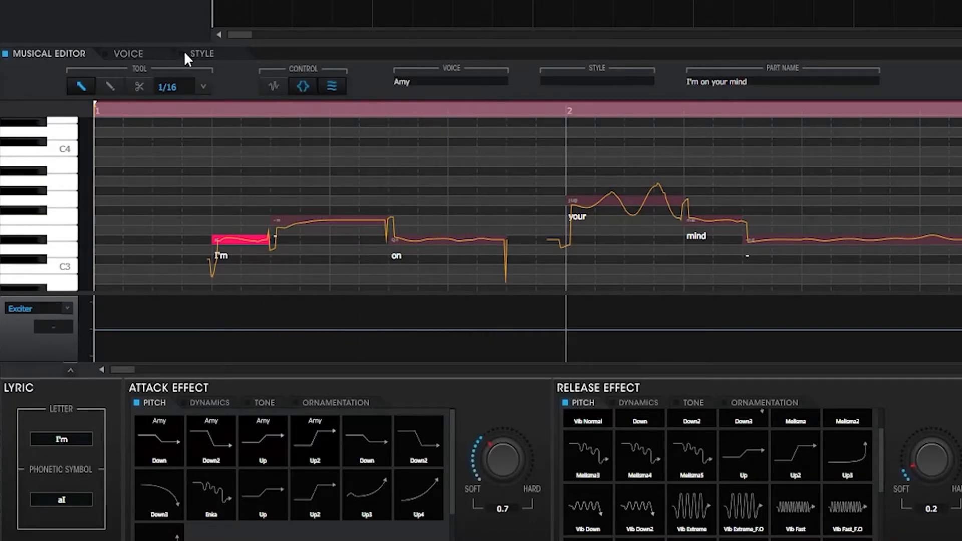
# Set the breath exhalation to 3 and play the whole phrase back.
pyautogui.click(202, 54)
pyautogui.moveTo(812, 162); pyautogui.dragTo(814, 229)
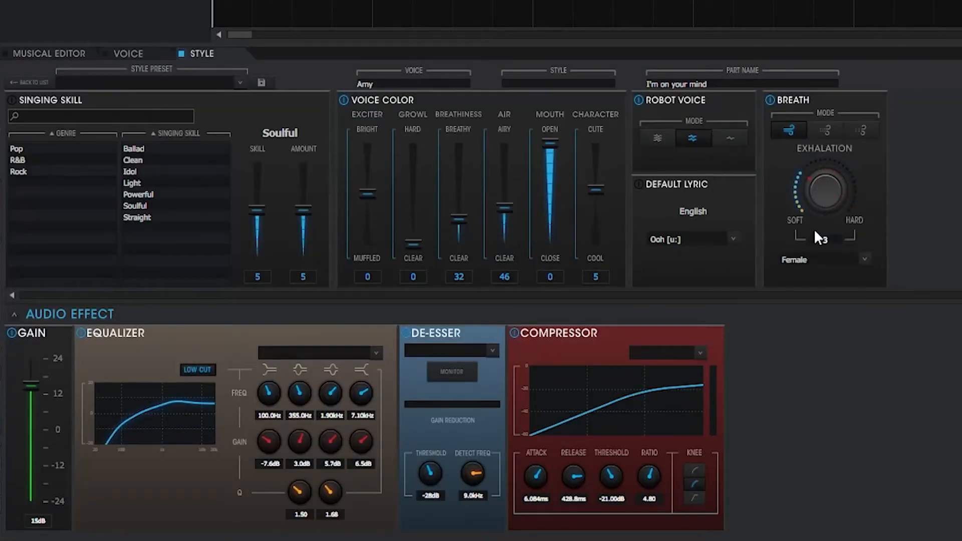
pyautogui.click(51, 58)
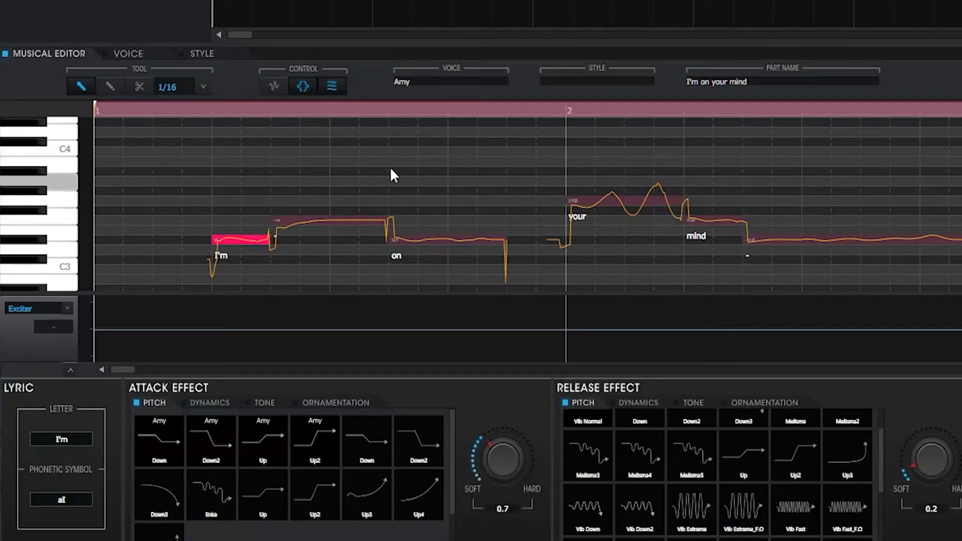
pyautogui.press('space')
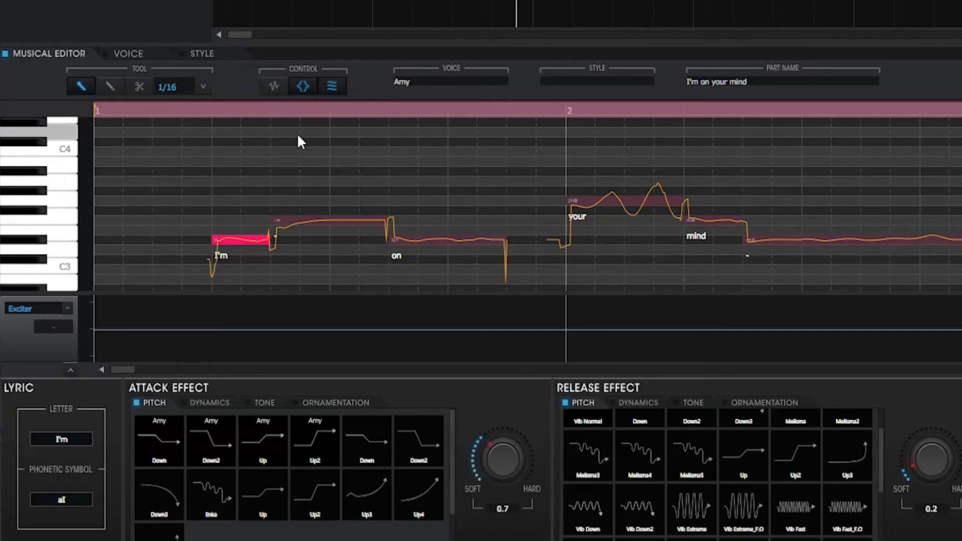
# Switch the Robot Voice to its three-wave mode in the style settings and play the phrase.
pyautogui.click(198, 52)
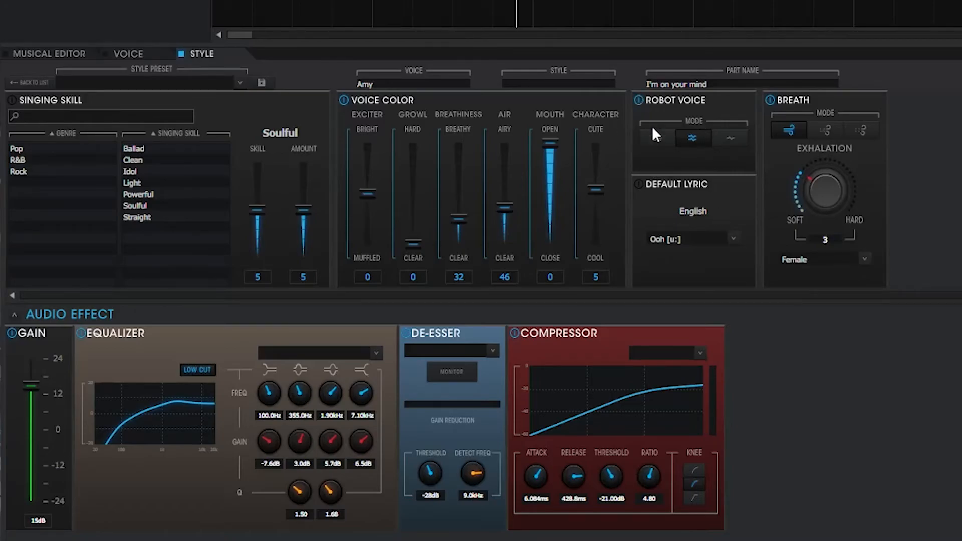
pyautogui.click(657, 141)
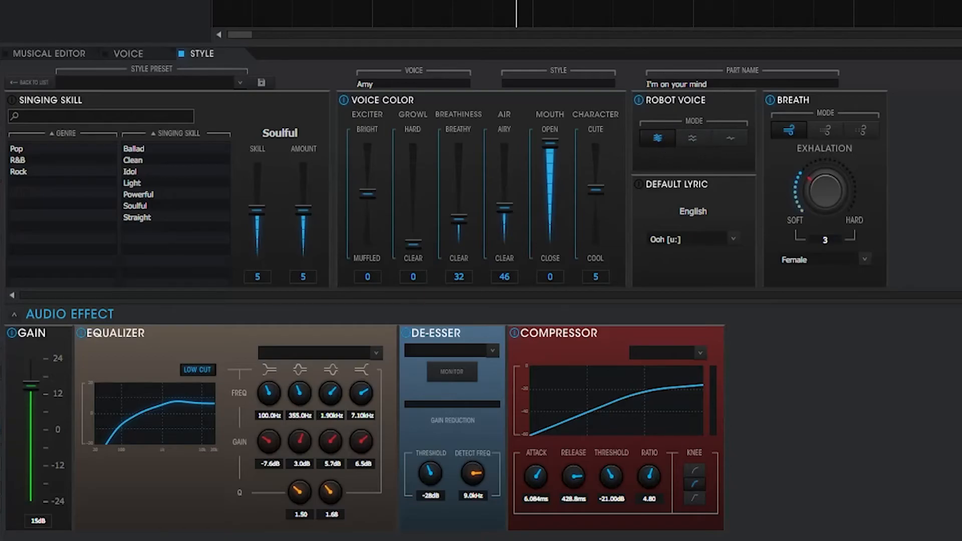
pyautogui.press('space')
pyautogui.press('space')
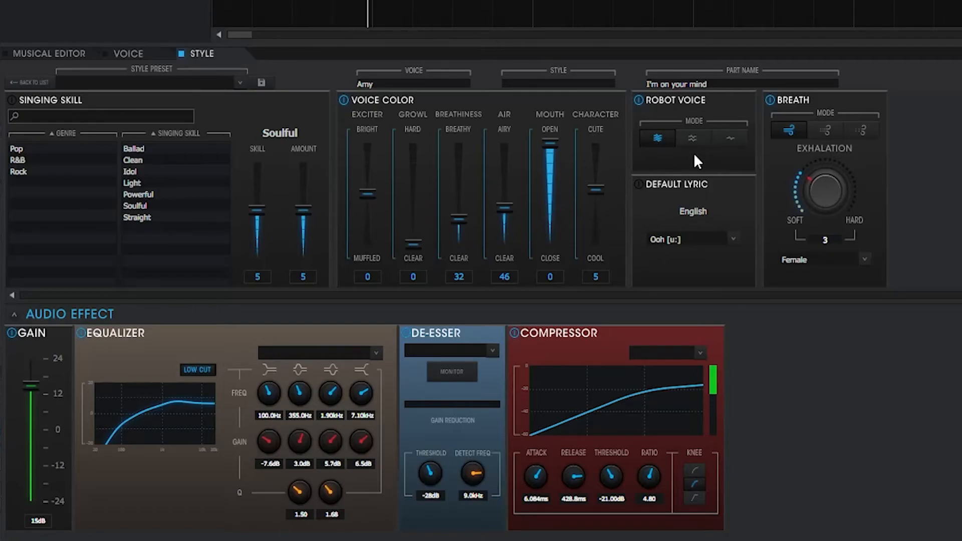
# Switch the Robot Voice to its single-wave mode and play the phrase from the start.
pyautogui.press('space')
pyautogui.click(732, 138)
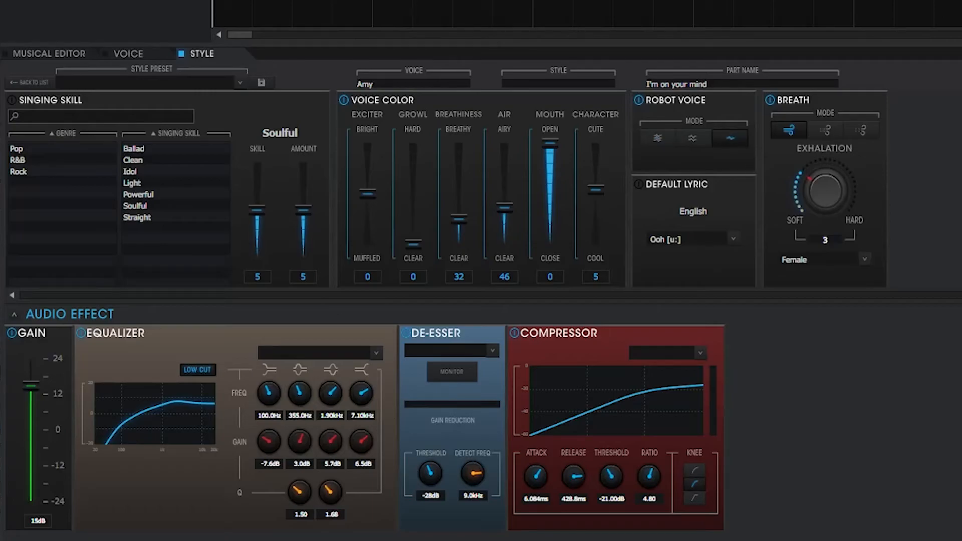
pyautogui.press('space')
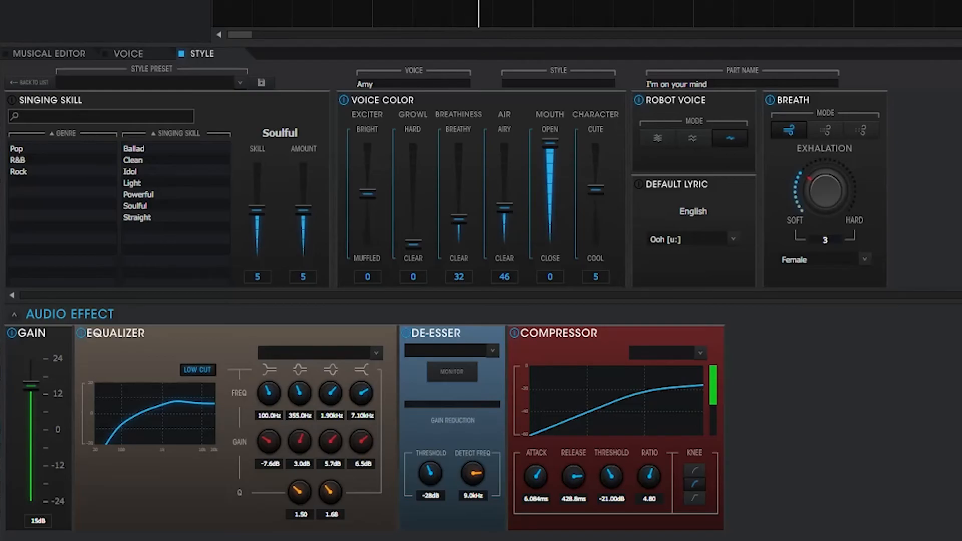
pyautogui.press('space')
# Turn off the Robot Voice effect and play the phrase without it.
pyautogui.click(639, 100)
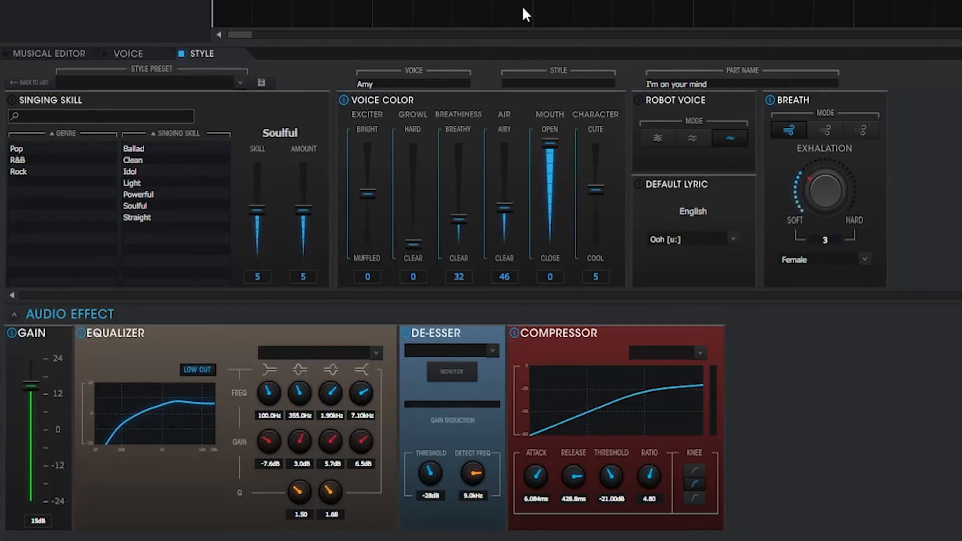
pyautogui.press('space')
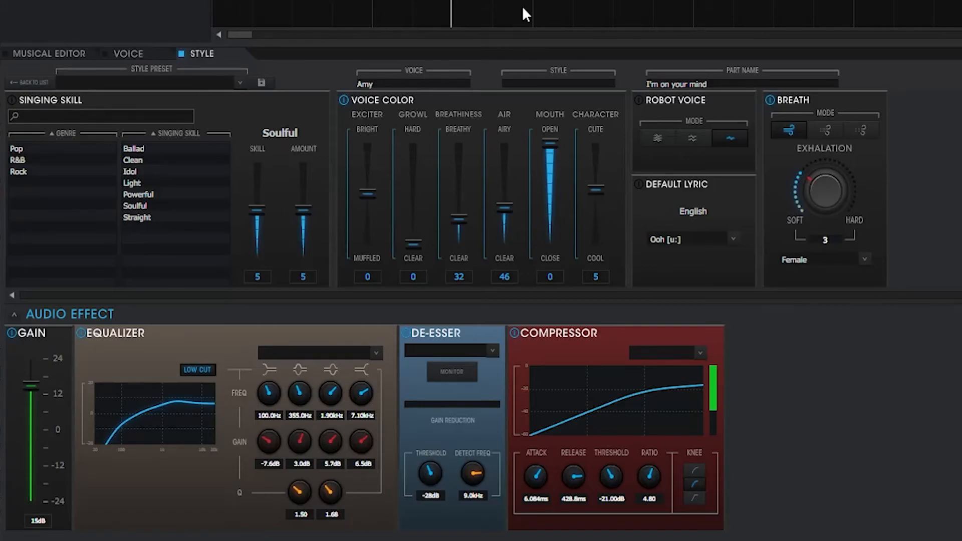
pyautogui.press('space')
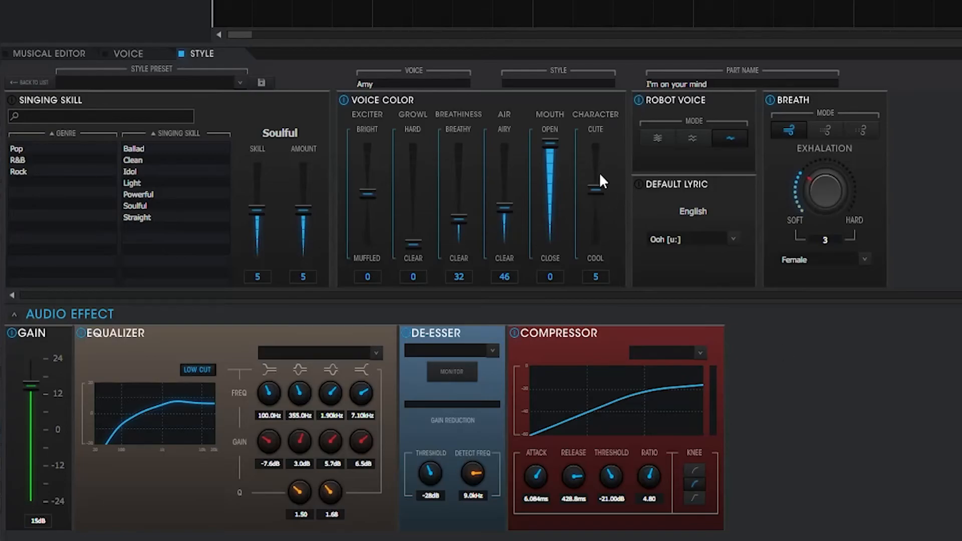
# Audition the phrase with the voice color's Character set to 59 and again at -64.
pyautogui.moveTo(585, 205); pyautogui.dragTo(602, 150)
pyautogui.press('space')
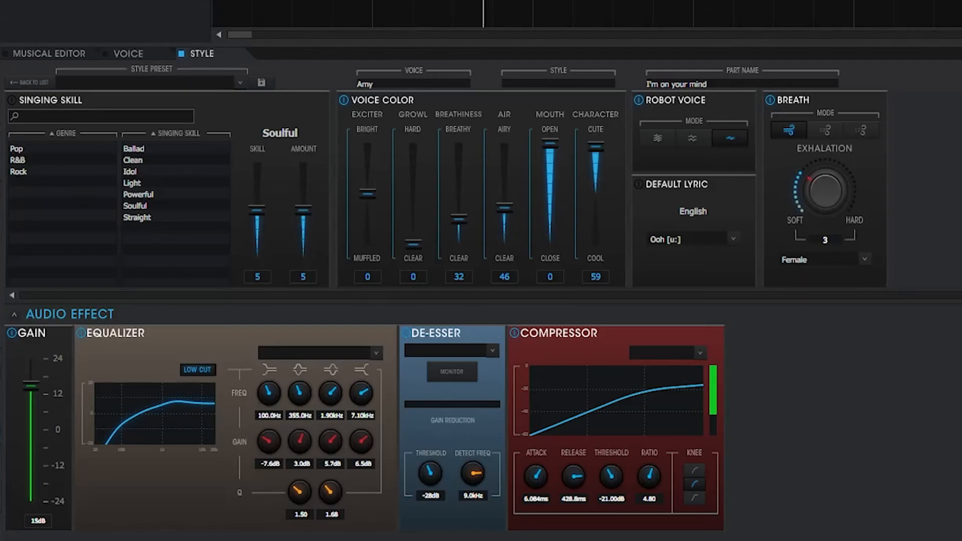
pyautogui.press('space')
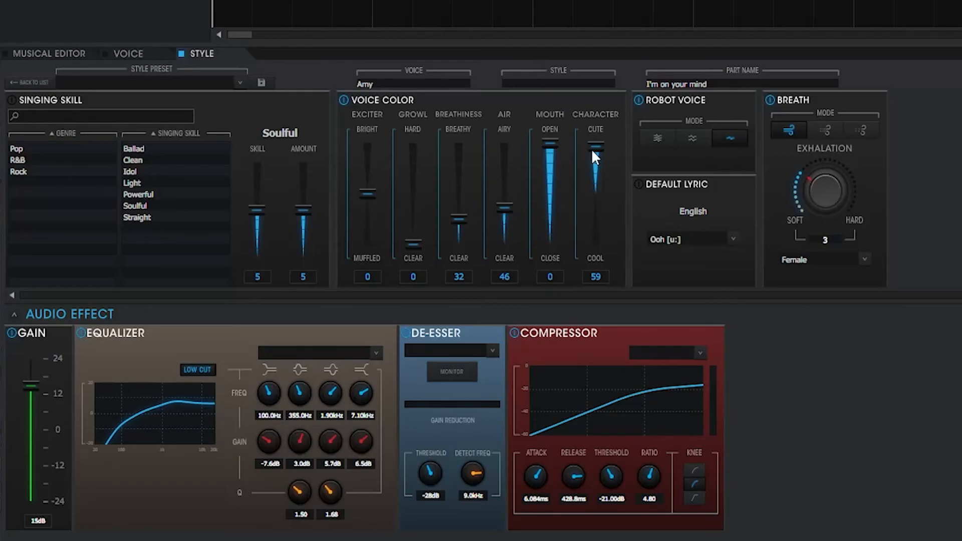
pyautogui.moveTo(593, 151); pyautogui.dragTo(596, 241)
pyautogui.press('space')
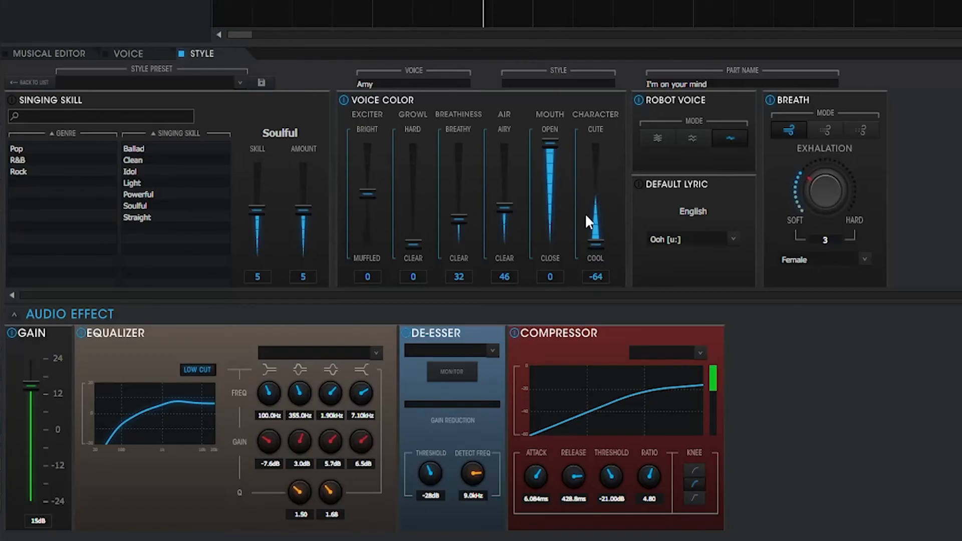
# Set the voice color's Character to -6 and return the playhead to the start.
pyautogui.moveTo(596, 209)
pyautogui.mouseDown()
pyautogui.moveTo(600, 176)
pyautogui.moveTo(597, 200)
pyautogui.mouseUp()
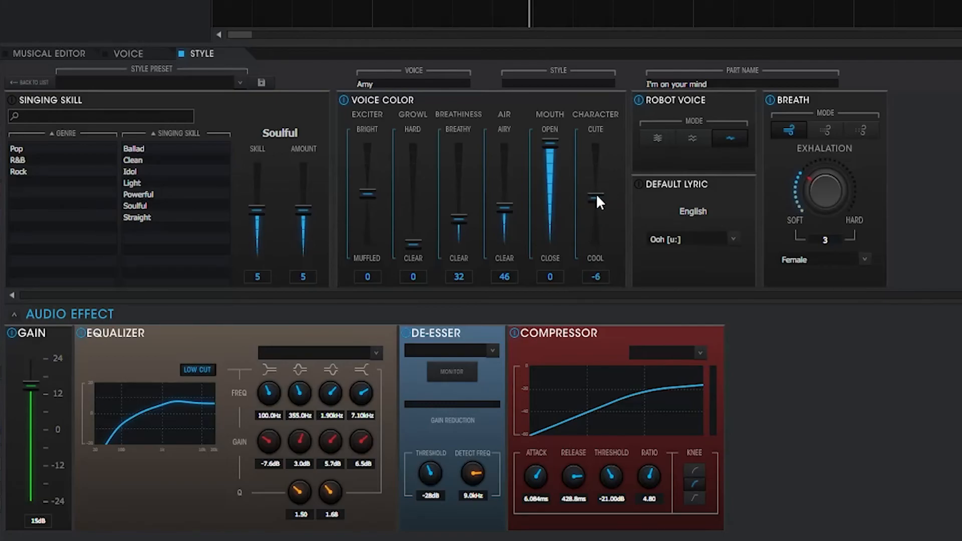
pyautogui.press('Home')
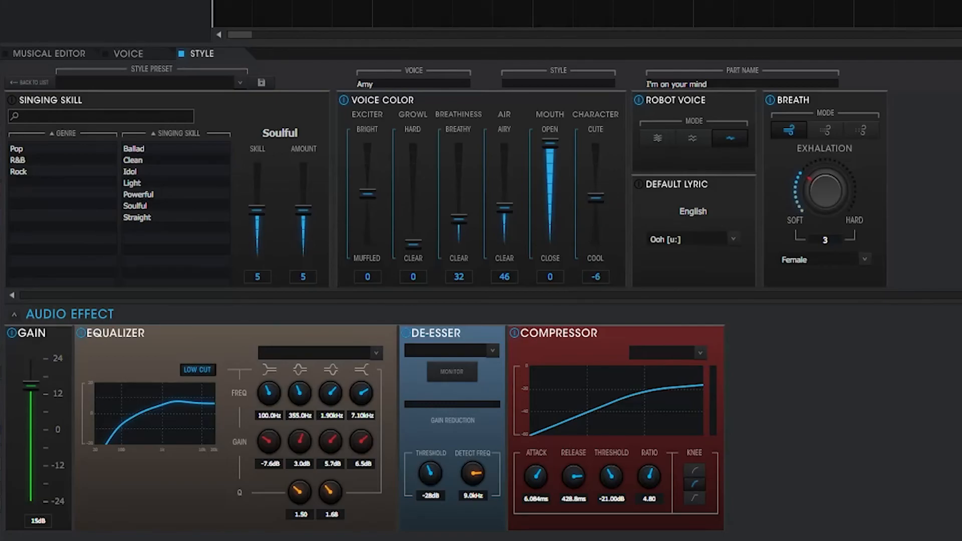